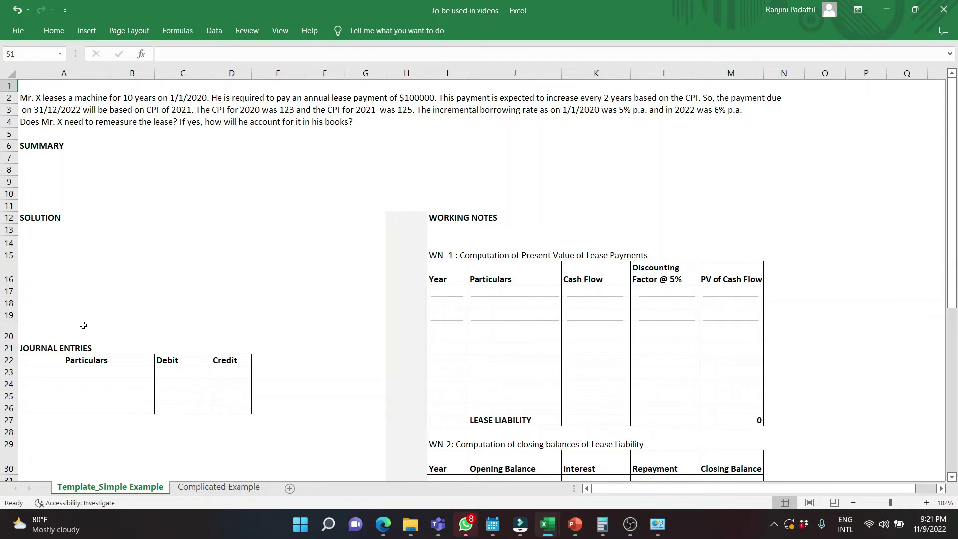
Write under SOLUTION that Mr. X must remeasure the lease liability because lease payments change with an index or rate, the Consumer Price Index
click(33, 228)
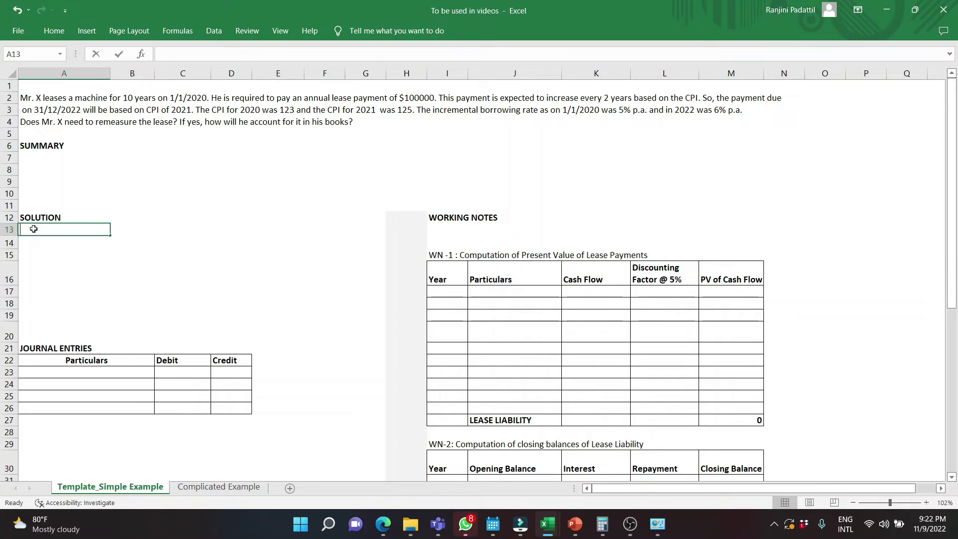
text(Yes, M)
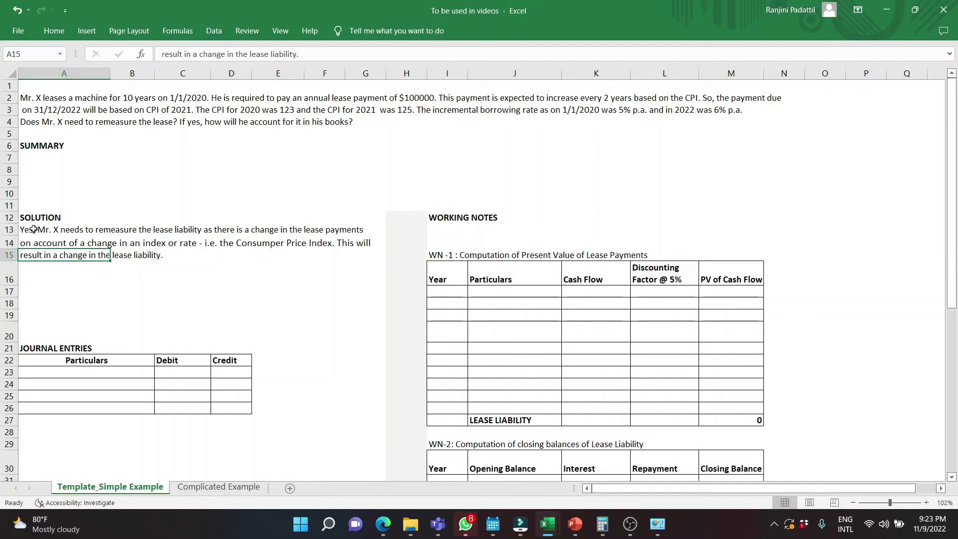
Number the Year column of the WN-1 present value table from 1 to 10 as a series in I17:I26
click(450, 294)
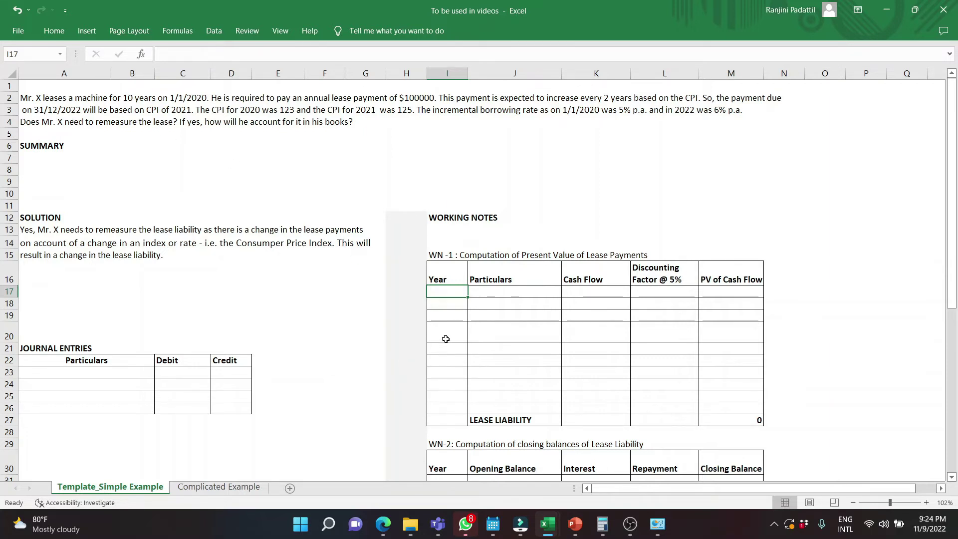
text(1)
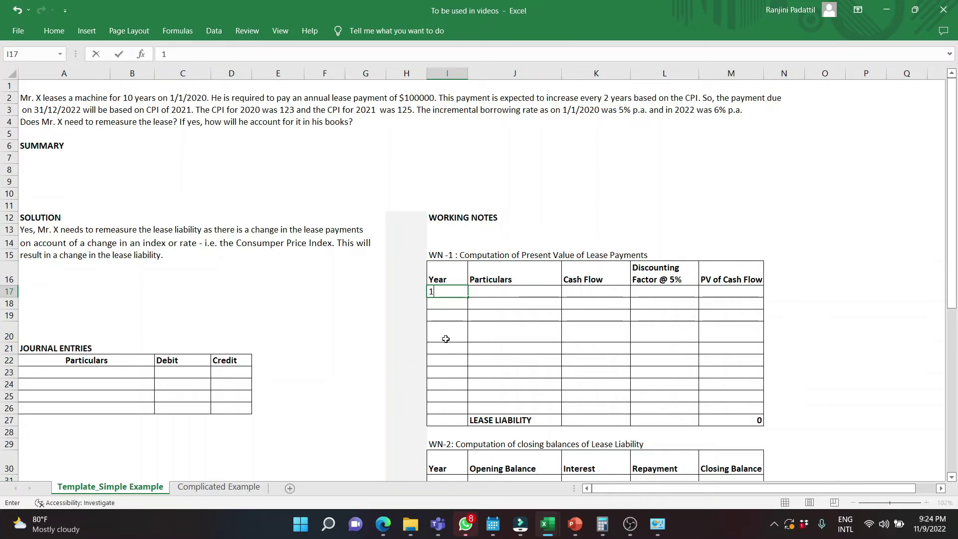
key(Return)
key(Up)
key(shift+Down)
key(shift+Down)
key(shift+Down)
key(shift+Down)
key(shift+Down)
key(shift+Down)
key(shift+Down)
key(shift+Down)
key(shift+Down)
key(alt+h)
key(f)
key(i)
key(s)
key(Return)
Enter "Annual Lease Payments" as the particulars for all ten years of the WN-1 table
key(Right)
key(Down)
key(Down)
key(Down)
key(Down)
key(Down)
key(Down)
key(Down)
key(Down)
key(Up)
key(Up)
key(Up)
key(Up)
key(Up)
key(Up)
key(Up)
key(Up)
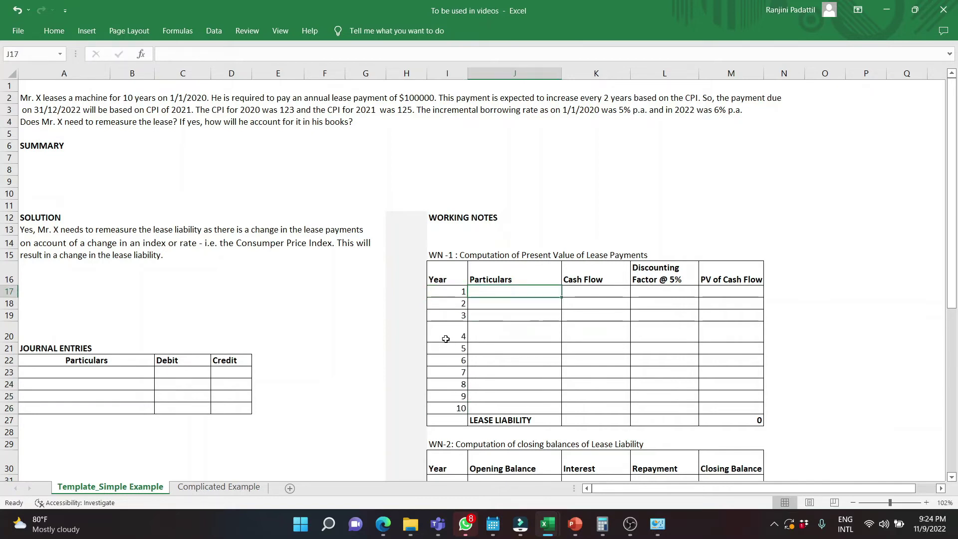
text(Annual Lease Payments)
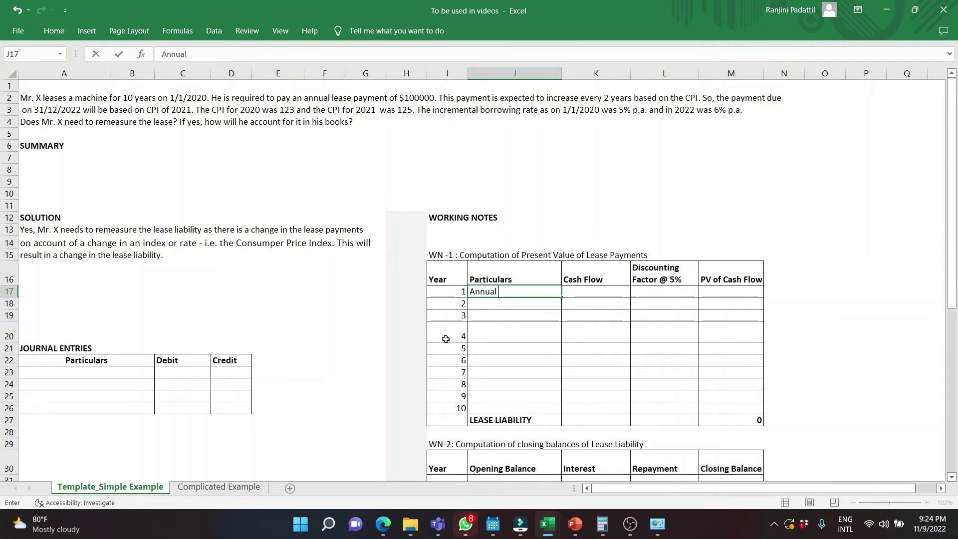
key(Return)
key(Up)
key(shift+Down)
key(shift+Down)
key(shift+Down)
key(shift+Down)
key(shift+Down)
key(shift+Down)
key(shift+Down)
key(shift+Down)
key(shift+Down)
key(ctrl+d)
Enter a cash flow of 100000 for each of the ten years in the WN-1 table
key(Right)
text(100000)
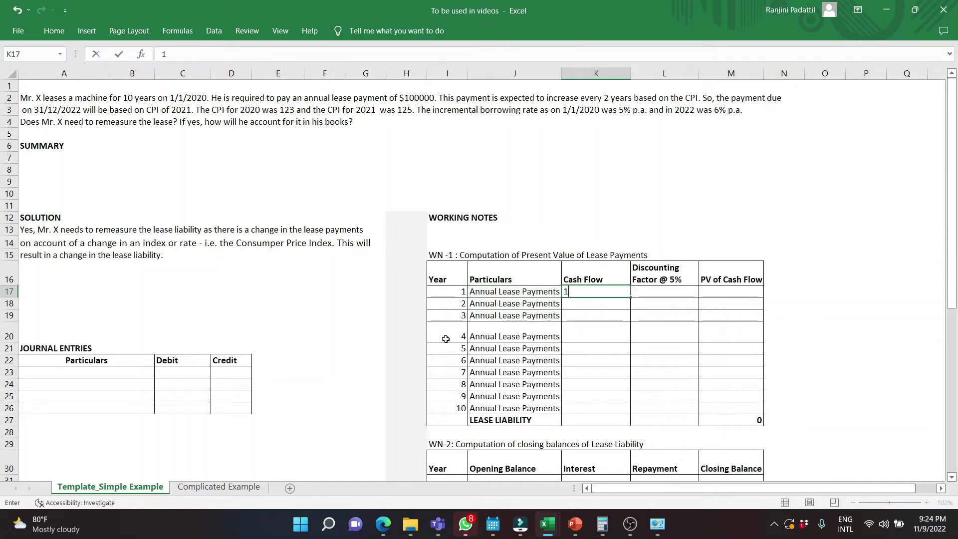
key(Return)
key(Up)
key(ctrl+c)
key(shift+Down)
key(shift+Down)
key(shift+Down)
key(shift+Down)
key(shift+Down)
key(shift+Down)
key(shift+Down)
key(shift+Down)
key(shift+Down)
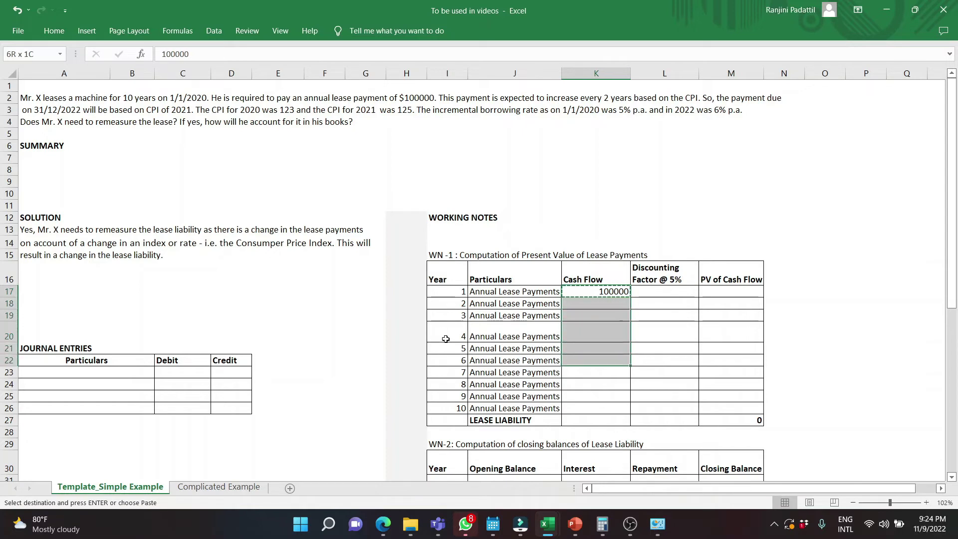
key(ctrl+v)
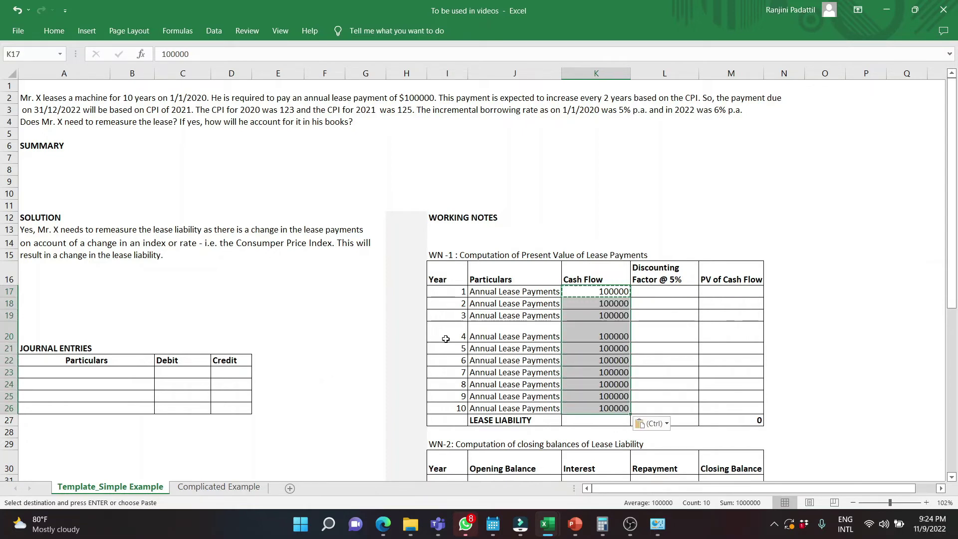
key(Escape)
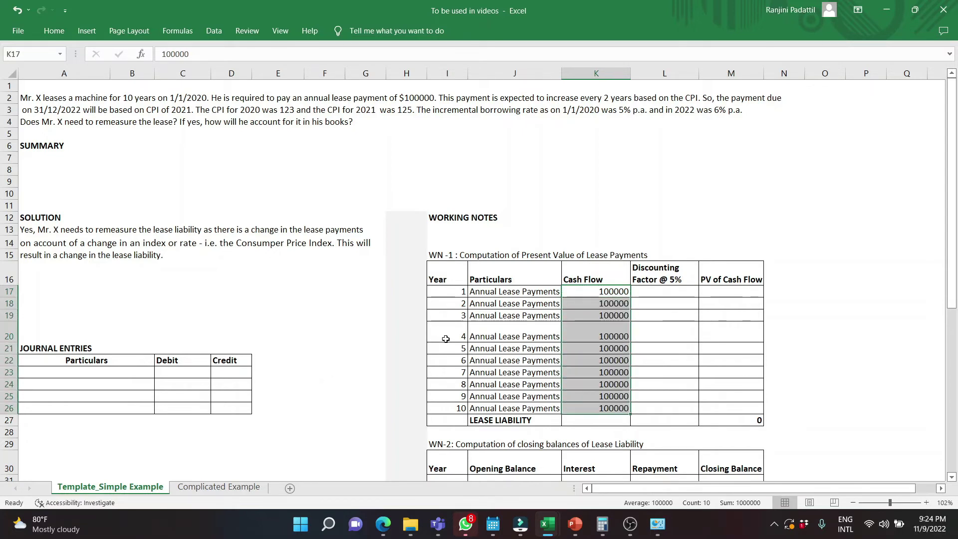
key(Up)
key(Down)
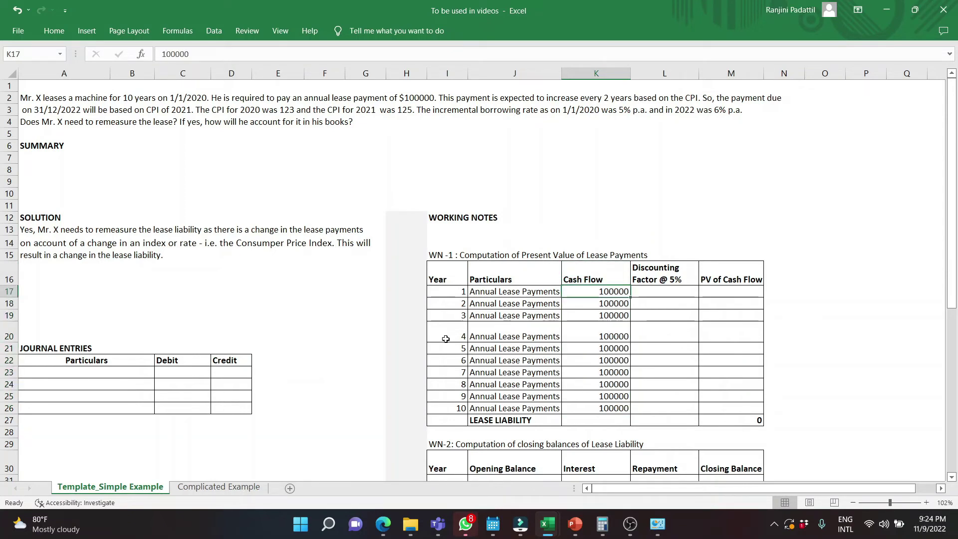
Calculate the 5% discounting factor in L17 as =1/(1.05)^I17 and have it filled for all ten years
key(Right)
text(=)
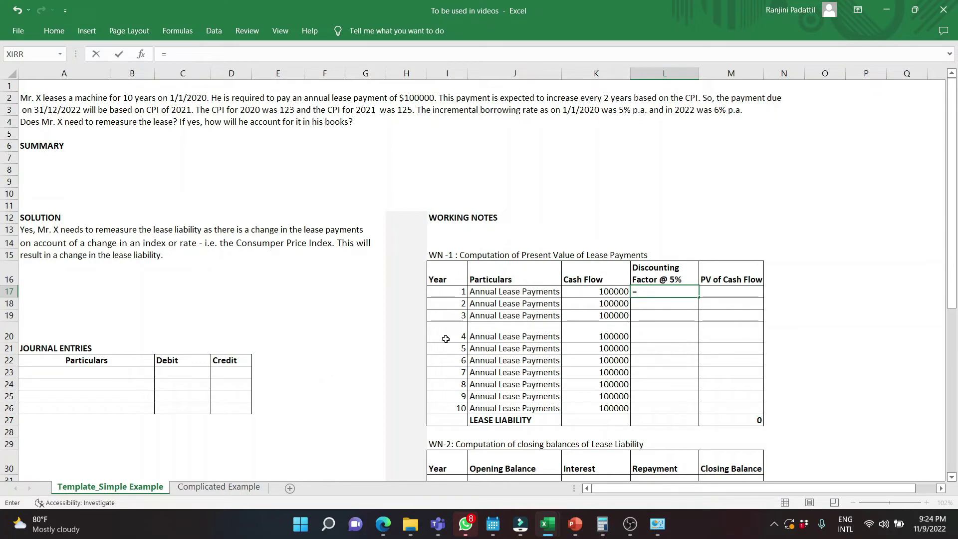
text(1/(1.05)^)
click(448, 291)
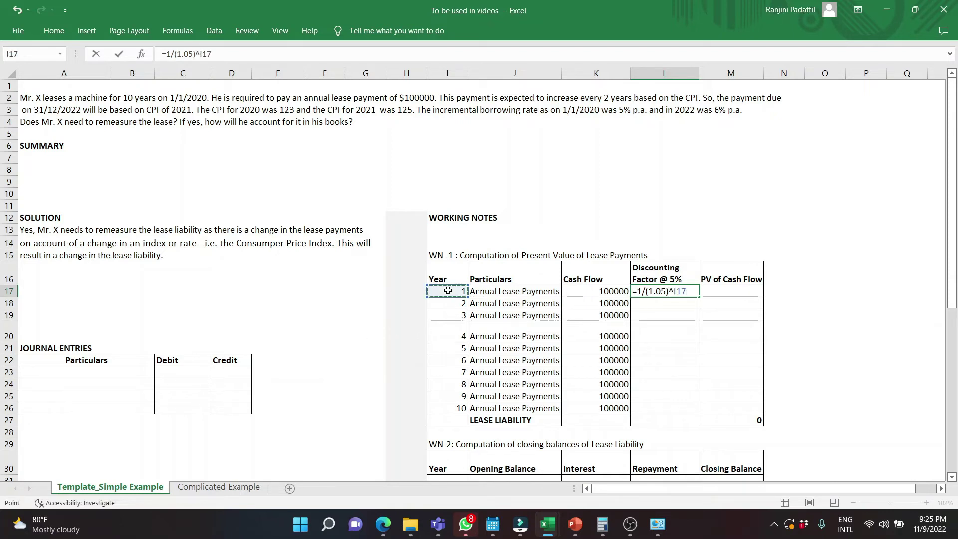
key(Tab)
Calculate year 1's PV of cash flow in M17 as the discounting factor times the cash flow, =L17*K17
text(=)
key(Left)
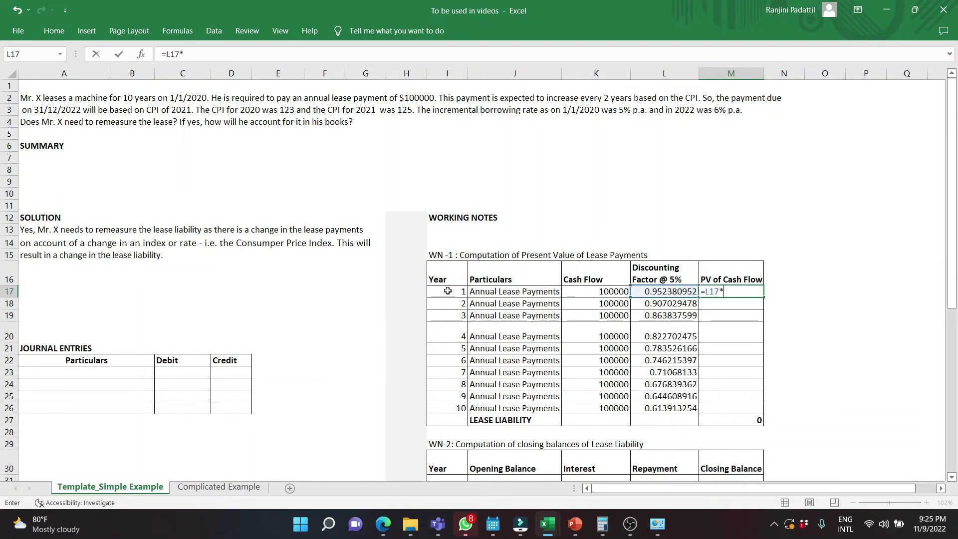
text(*)
key(Left)
key(Left)
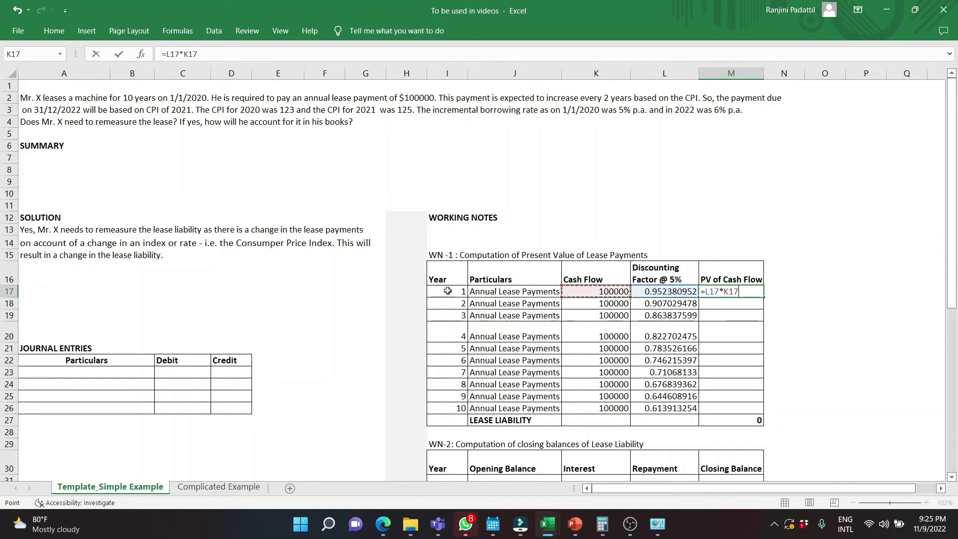
key(Return)
key(Up)
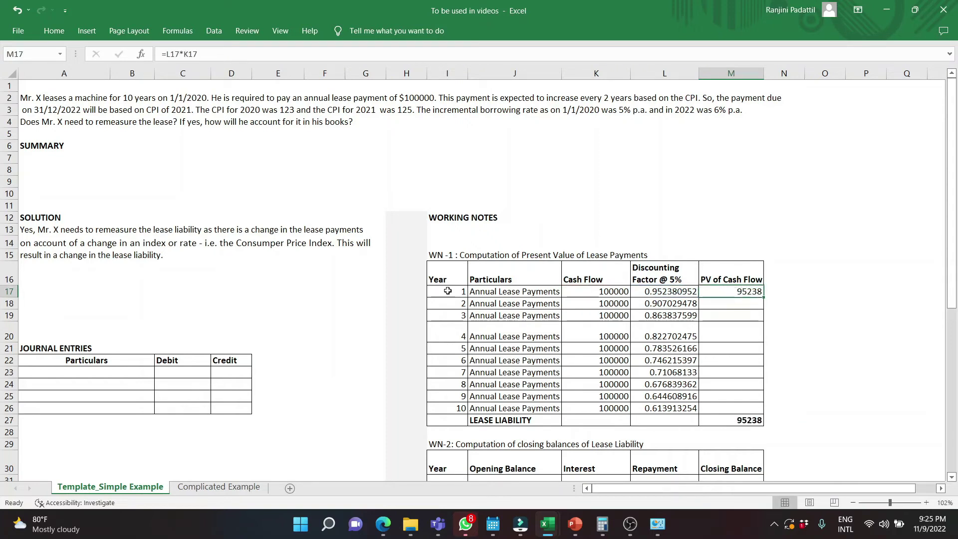
Copy the year 1 PV of cash flow formula down through year 10 and go to the lease liability total
key(ctrl+c)
key(shift+Down)
key(shift+Down)
key(shift+Down)
key(shift+Down)
key(shift+Down)
key(shift+Down)
key(shift+Down)
key(shift+Down)
key(shift+Down)
key(Return)
key(Down)
key(Down)
key(Down)
key(Down)
key(Down)
key(Down)
key(Down)
key(Down)
key(Down)
key(Down)
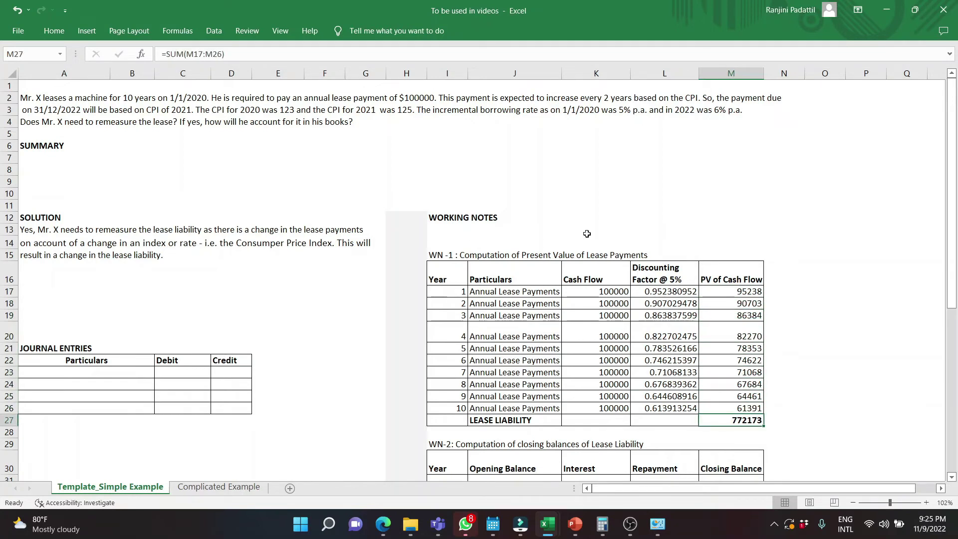
Enter year 1 in the WN-2 closing balance table and link its opening balance to the WN-1 lease liability in M27
drag(954, 224, 955, 345)
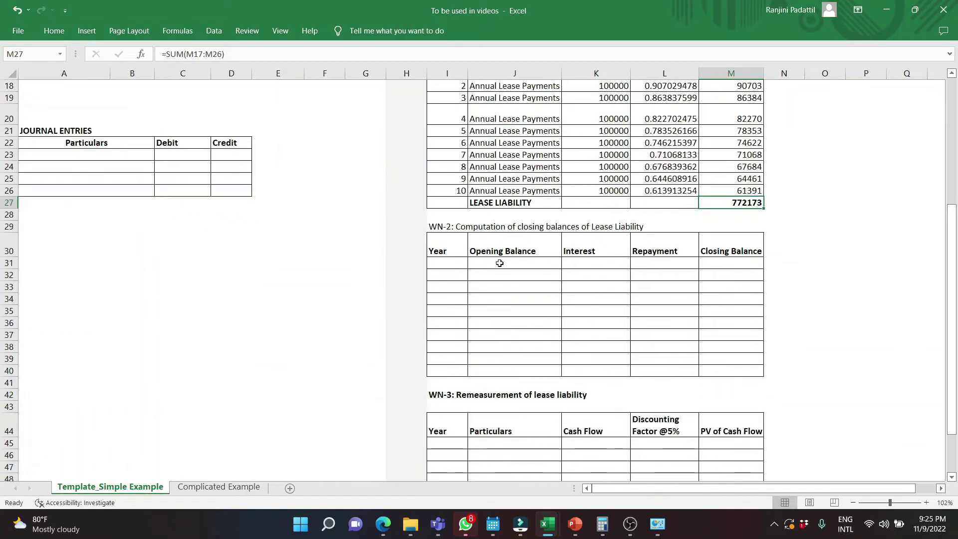
click(457, 263)
text(1)
key(Tab)
text(=)
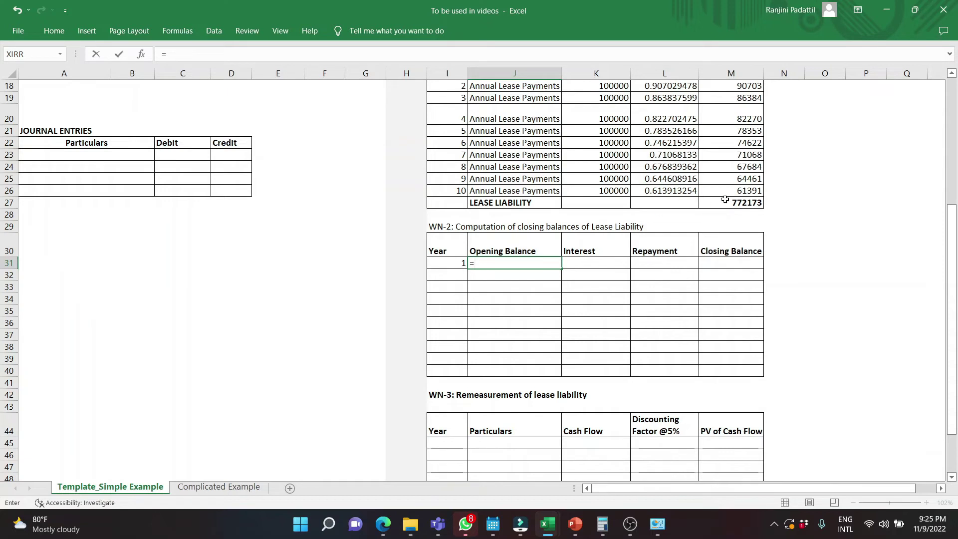
click(744, 203)
key(Return)
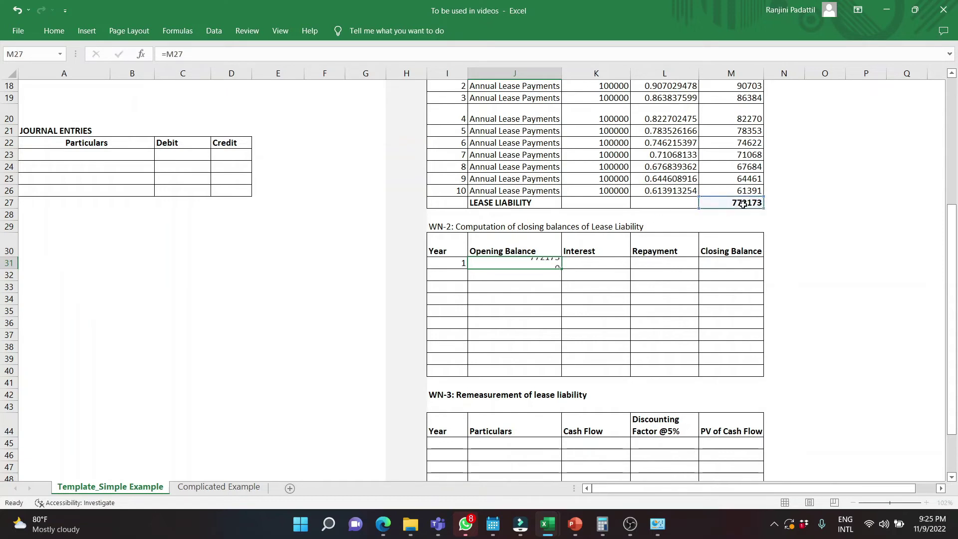
Calculate year 1's interest as =J31*5% and enter a repayment of 100000 in the WN-2 table
key(Up)
key(Right)
text(=)
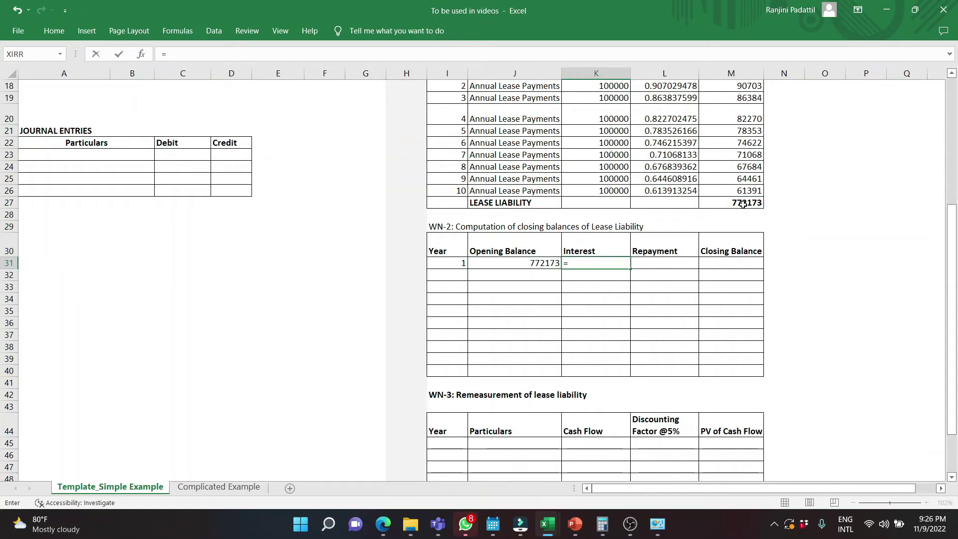
key(Left)
text(*5%)
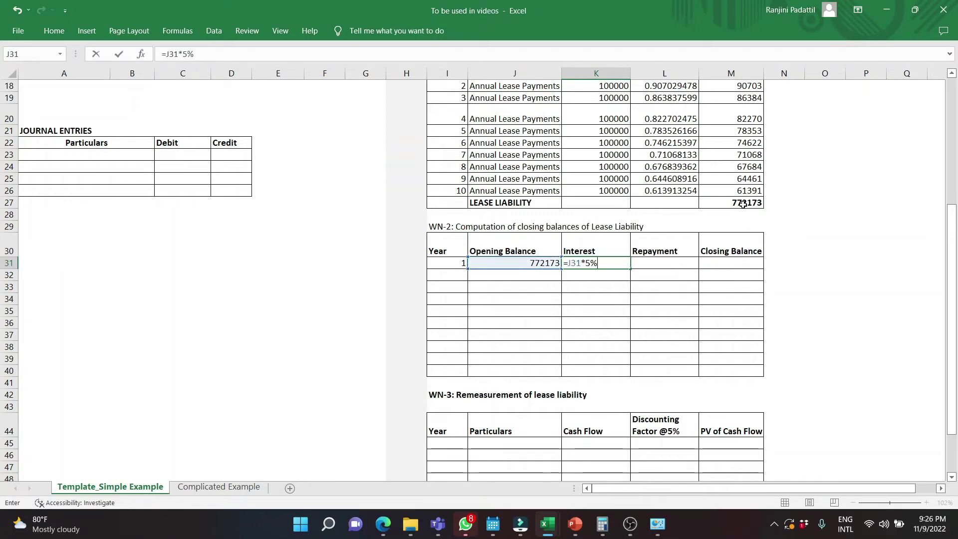
key(Return)
key(Up)
key(Right)
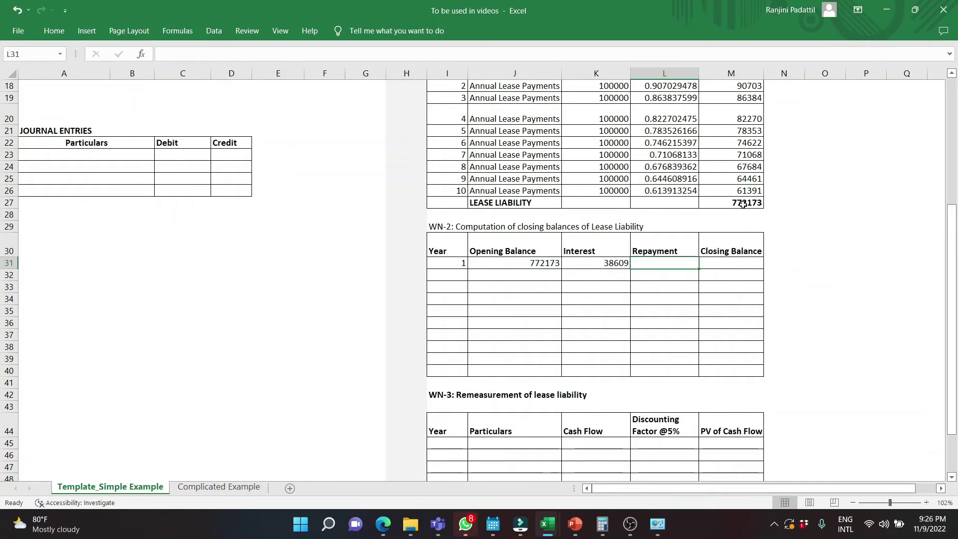
text(=100000)
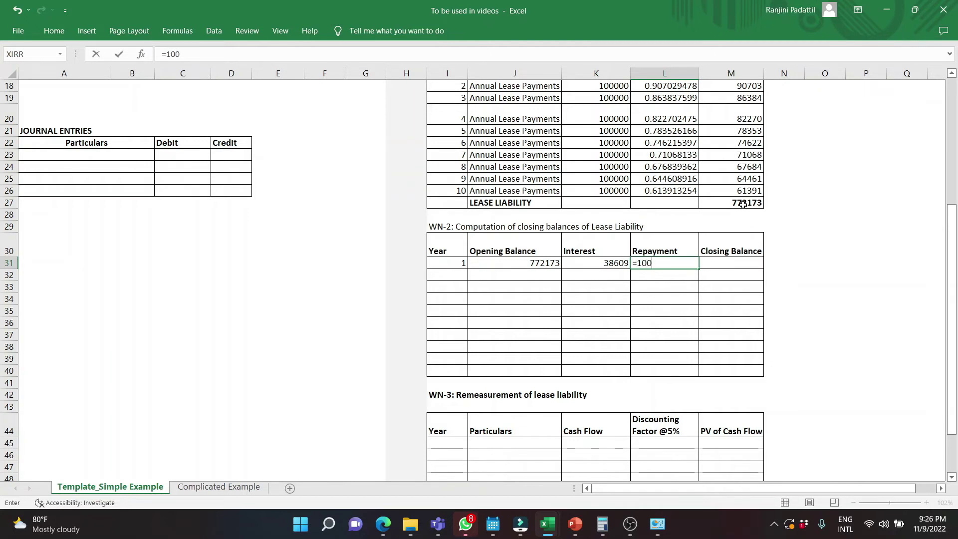
key(Return)
key(Up)
Calculate year 1's closing balance in M31 as opening balance plus interest minus repayment, =J31+K31-L31
key(Right)
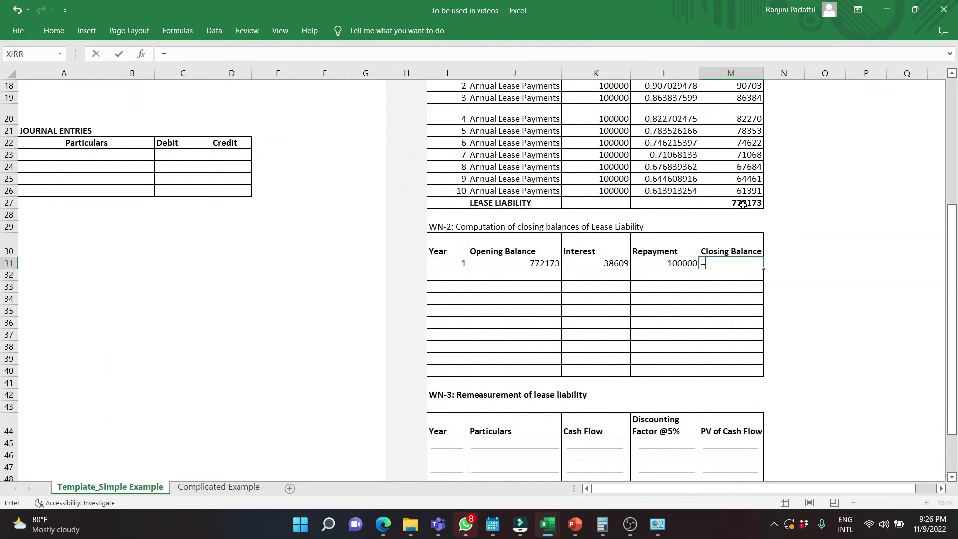
text(=)
key(Left)
key(Left)
key(Left)
text(+)
key(Left)
key(Left)
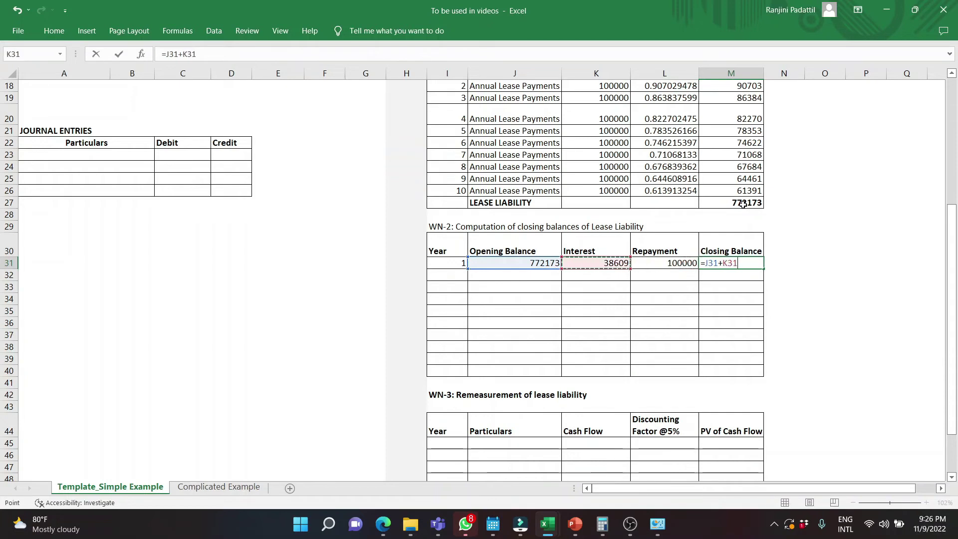
text(-)
key(Left)
key(Return)
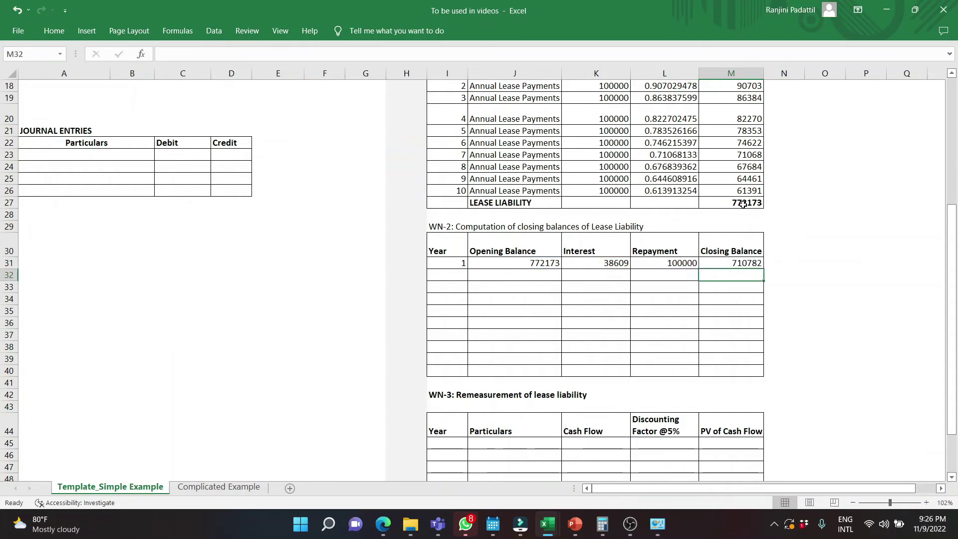
Add year 2 to the WN-2 table and link its opening balance to year 1's closing balance
key(Left)
key(Left)
key(Left)
key(Left)
text(2)
key(Right)
text(=)
key(Right)
key(Right)
key(Right)
key(Up)
key(ctrl+Return)
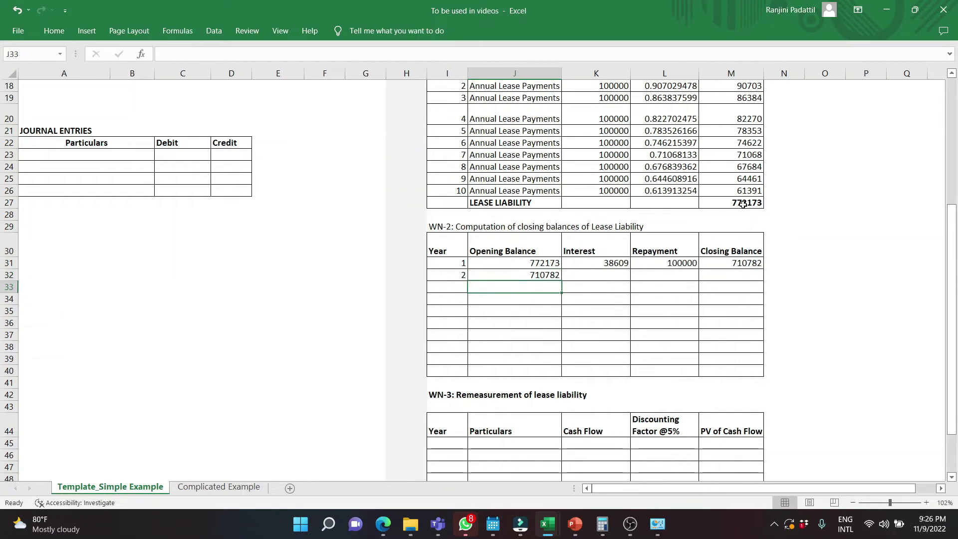
Fill in year 2's interest at 5% of its opening balance and enter a repayment of 100000
key(ctrl+d)
key(Down)
key(Up)
key(Right)
text(100000)
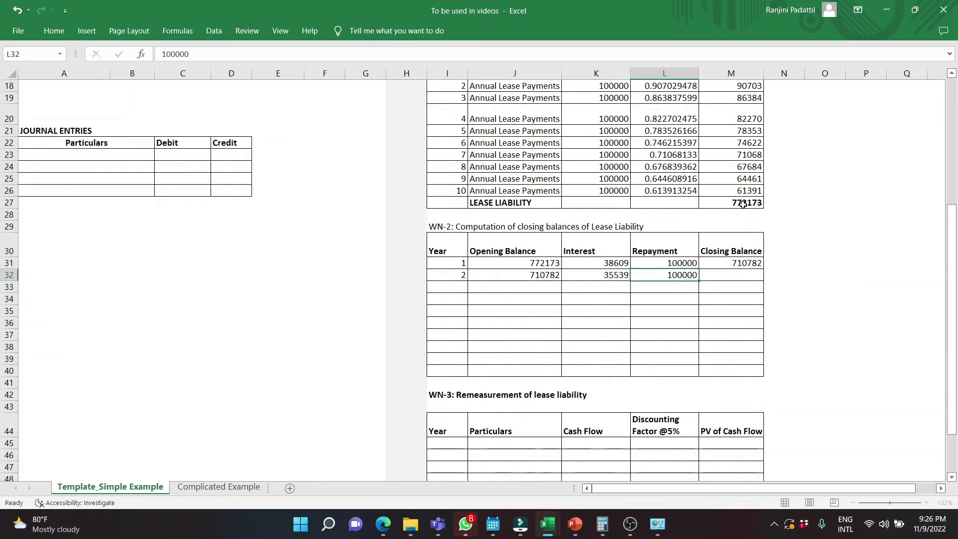
Calculate year 2's closing balance in M32 as opening balance plus interest minus repayment
key(Right)
text(=)
key(Left)
key(Left)
key(Left)
text(+)
key(Left)
key(Left)
text(-)
key(Left)
key(Return)
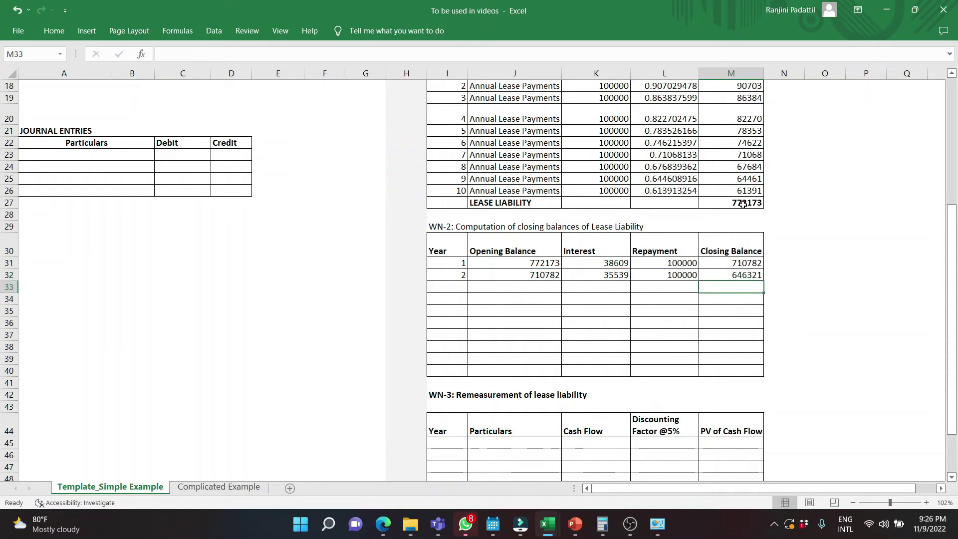
Add year 3 to the WN-2 table and link its opening balance to year 2's closing balance in M32
key(Left)
key(Left)
key(Left)
key(Left)
text(3)
key(Tab)
text(=)
click(731, 274)
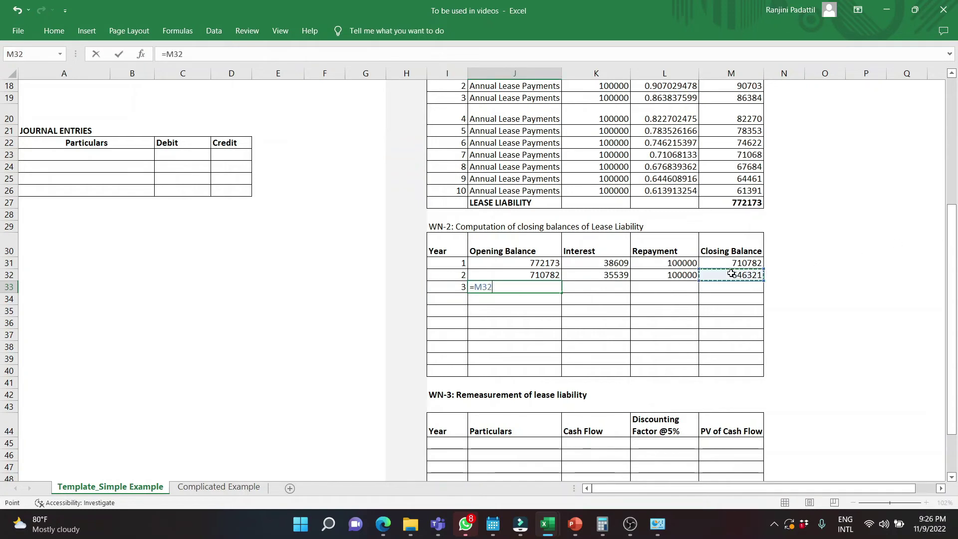
key(Return)
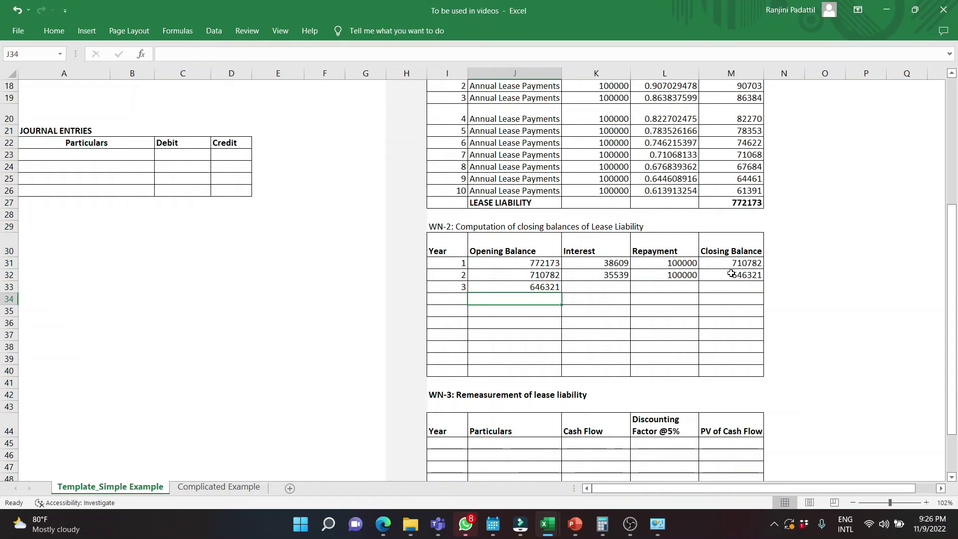
Number years 1 to 8 in the WN-3 remeasurement table and describe each as "Annual Lease Payment"
drag(953, 287, 949, 441)
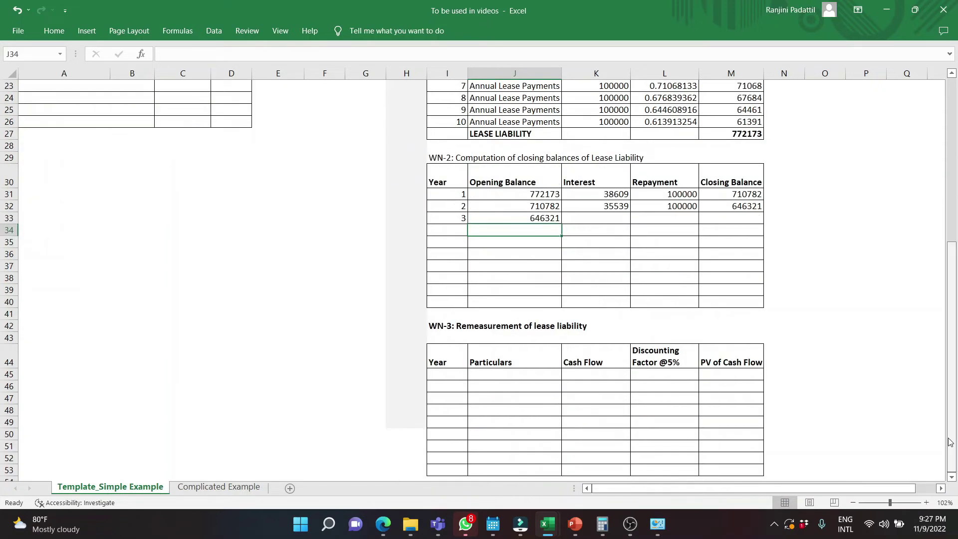
click(452, 375)
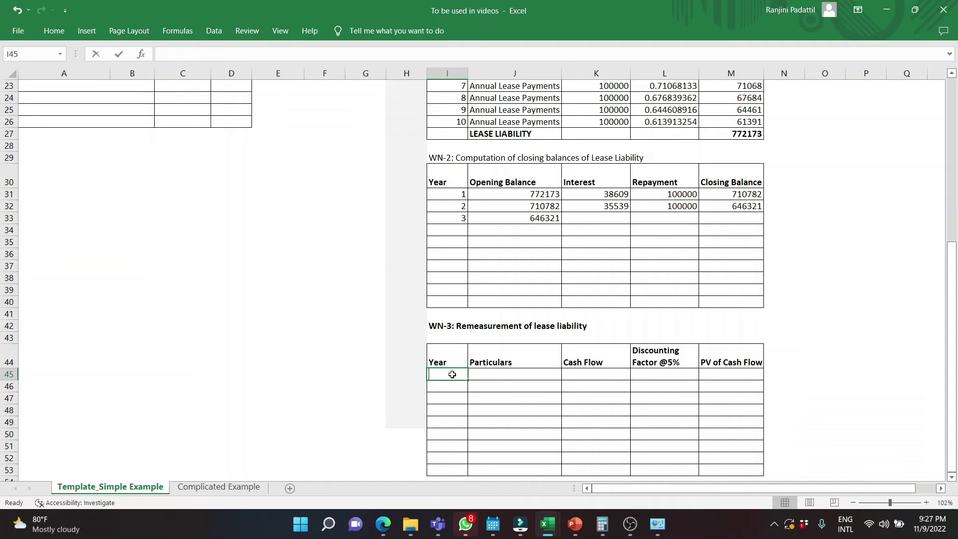
text(1)
key(Tab)
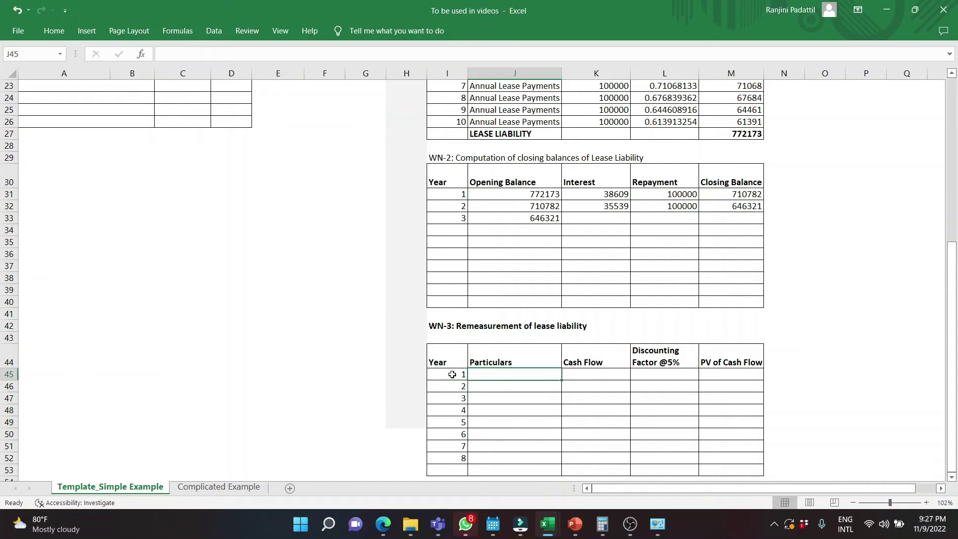
text(Annual Lease Payment)
key(Tab)
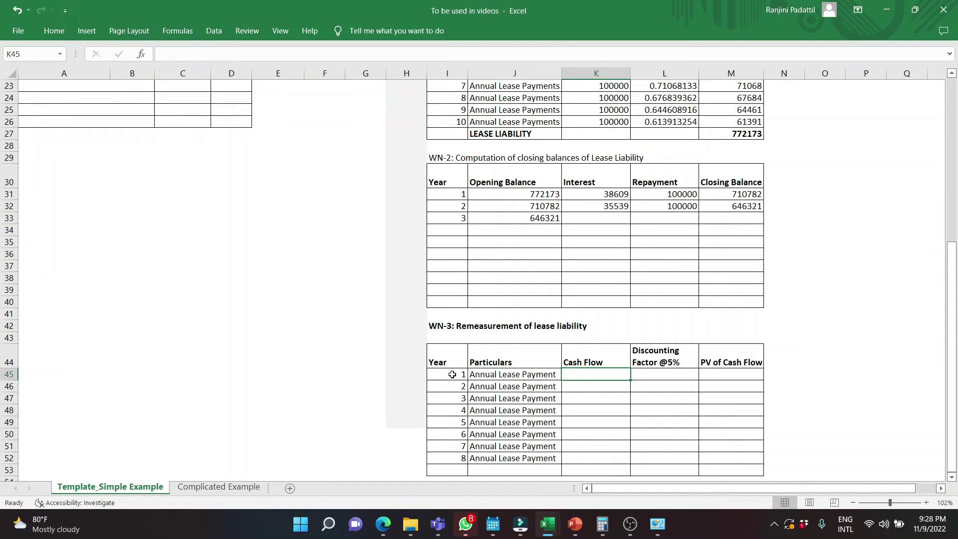
Calculate year 1's CPI-adjusted cash flow in K45 as =100000*125/123
drag(951, 306, 952, 85)
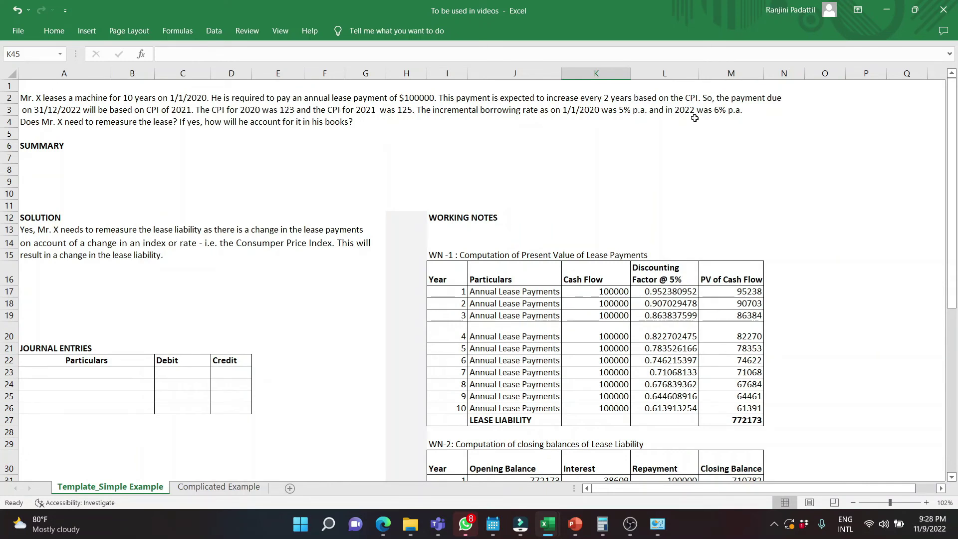
text(=100)
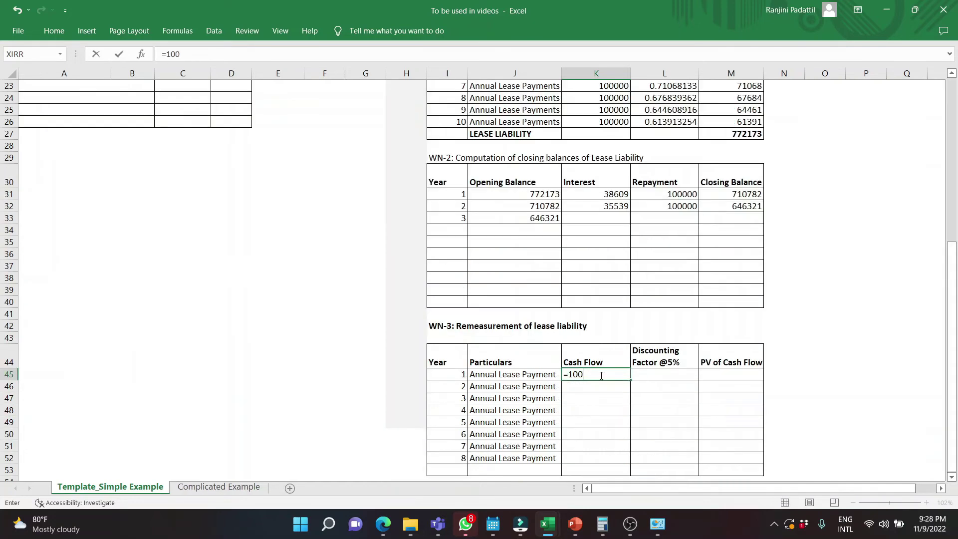
text(000*125/123)
key(ctrl+Return)
Copy year 1's cash flow formula down to years 2 to 8 in WN-3
key(ctrl+c)
key(shift+Down)
key(shift+Down)
key(shift+Down)
key(shift+Down)
key(shift+Down)
key(shift+Down)
key(shift+Down)
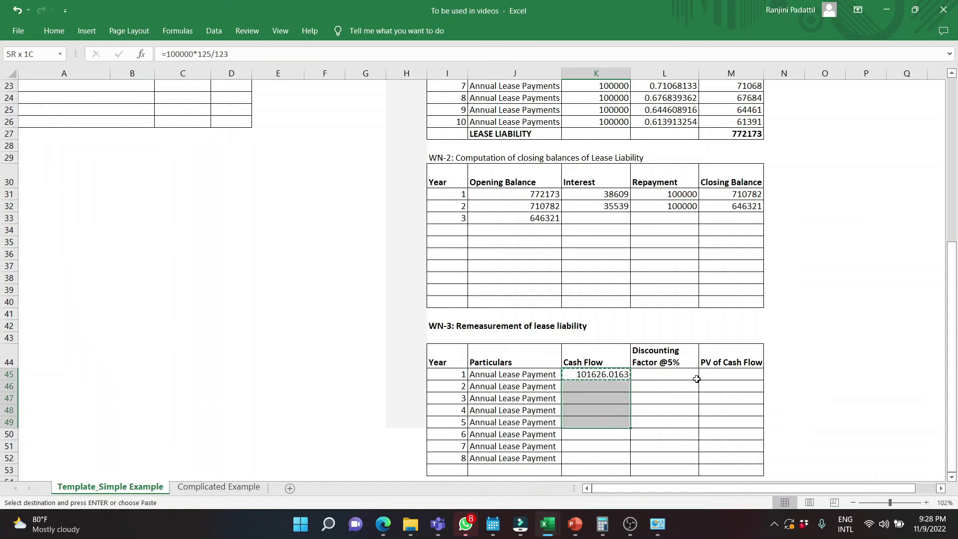
key(ctrl+v)
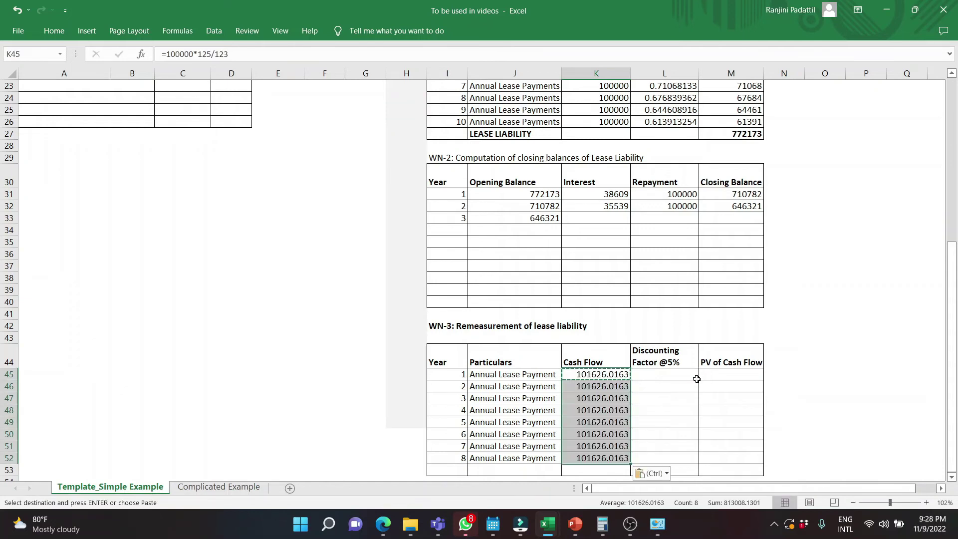
key(Escape)
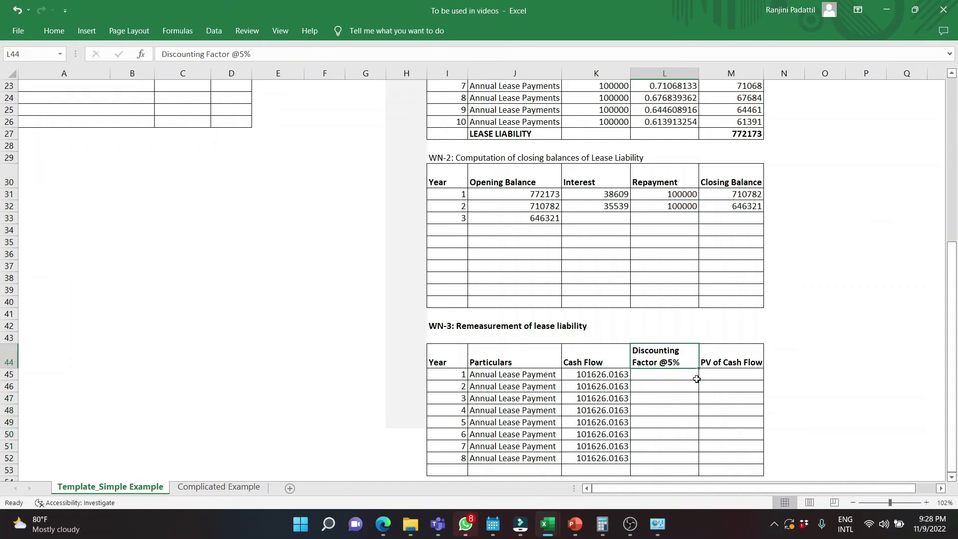
Check the borrowing rate in the problem statement and set the WN-3 factor heading to "Discounting Factor @ 5%"
scroll(624, 113, up, 7)
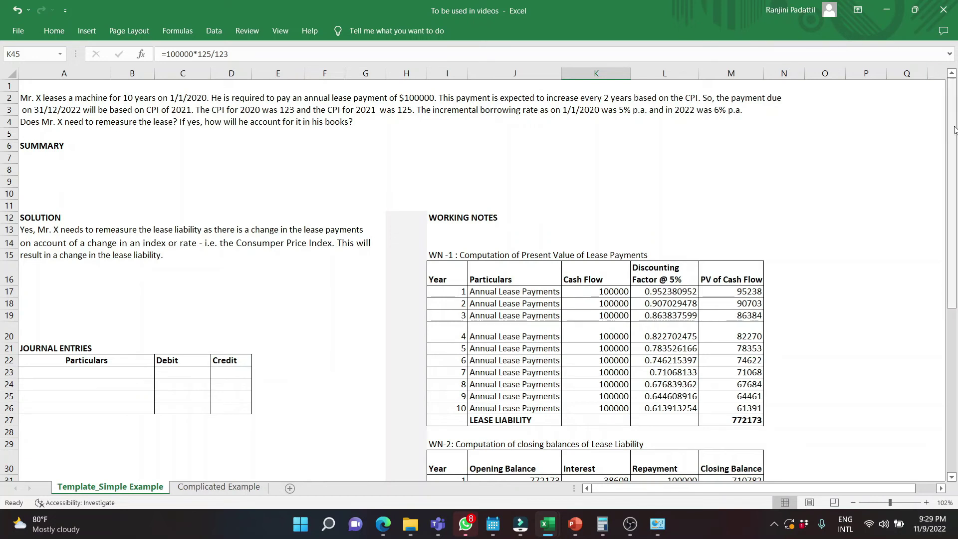
drag(952, 211, 952, 225)
scroll(842, 351, down, 7)
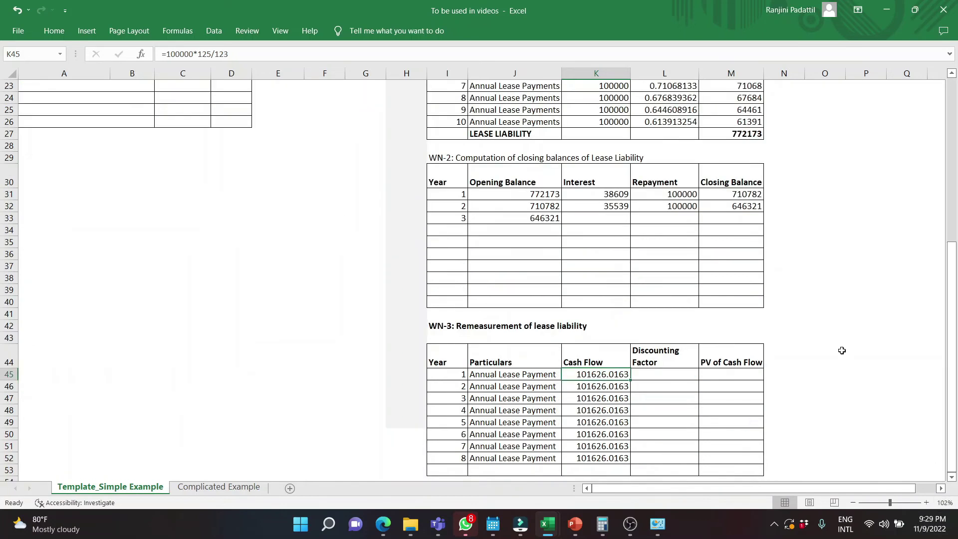
double_click(670, 363)
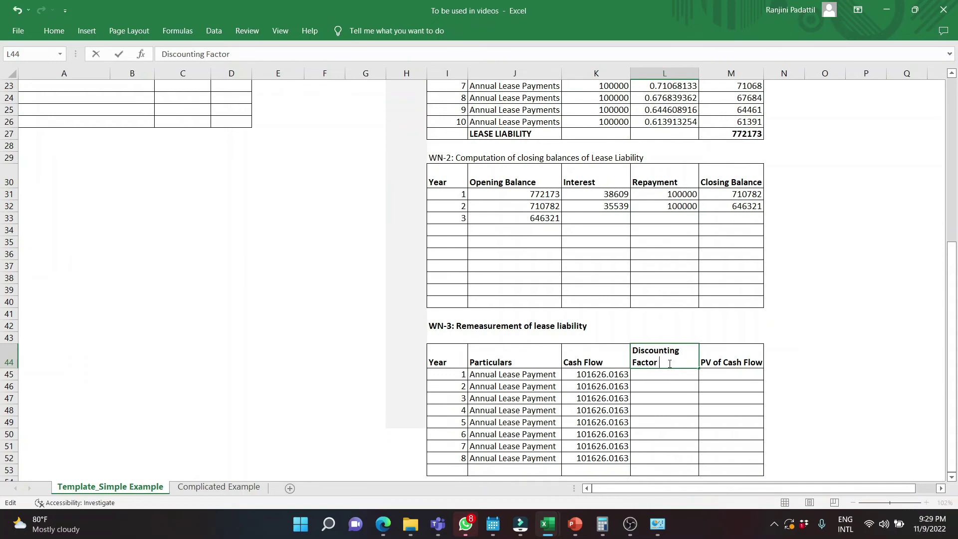
text(@5%)
key(Return)
Calculate the WN-3 discounting factors for years 1 to 8, using =1/(1.05)^I45 for year 1
text(=)
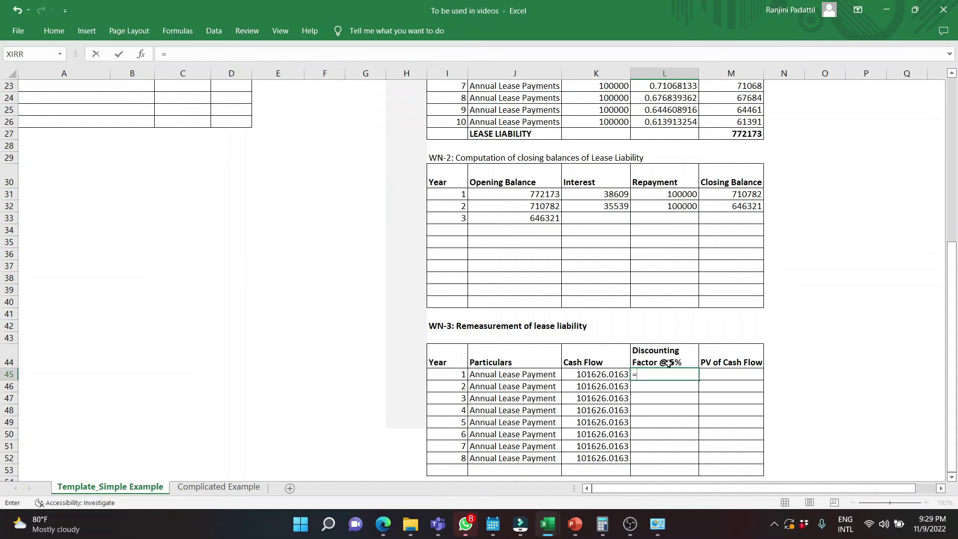
text(1/(1.05)^)
click(452, 376)
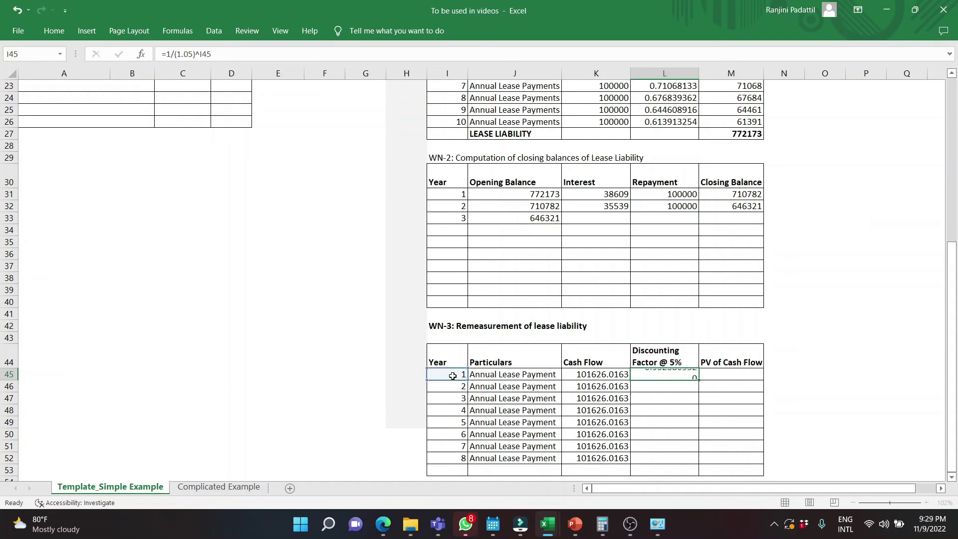
key(Tab)
Calculate year 1's present value in M45 as discounting factor times cash flow, =L45*K45
text(=)
key(Left)
text(*)
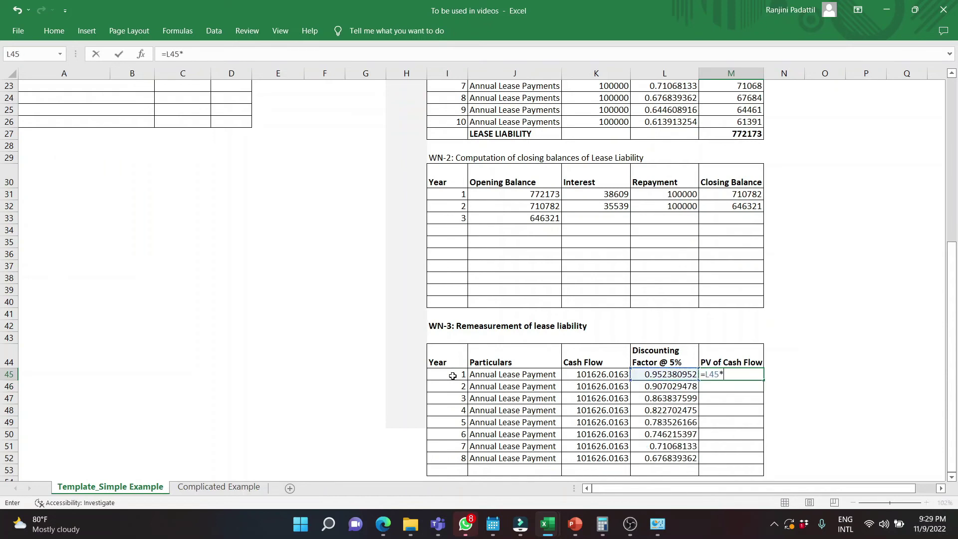
key(Left)
key(Left)
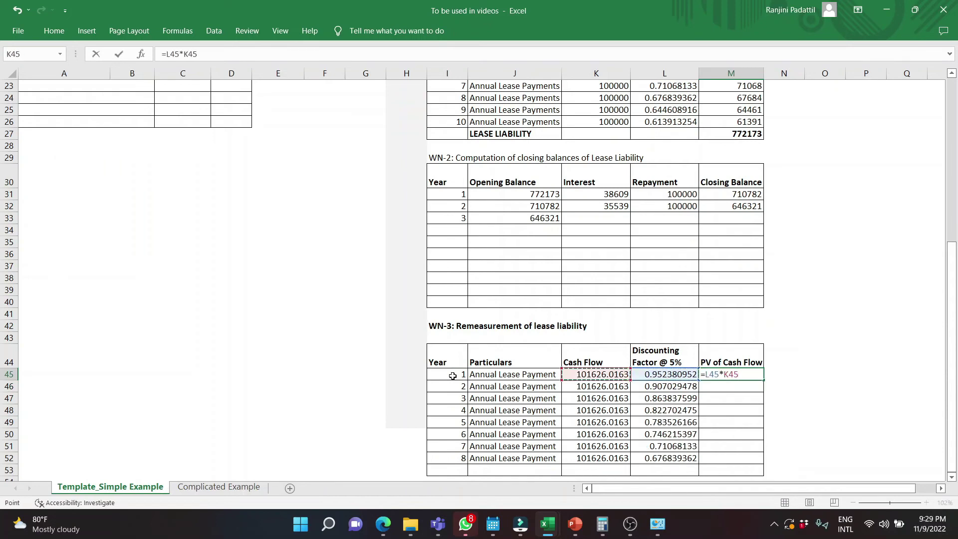
key(ctrl+Return)
Copy the present value formula from M45 down to years 2 to 8
key(ctrl+c)
key(shift+Down)
key(shift+Down)
key(shift+Down)
key(shift+Down)
key(shift+Down)
key(shift+Down)
key(shift+Down)
key(ctrl+v)
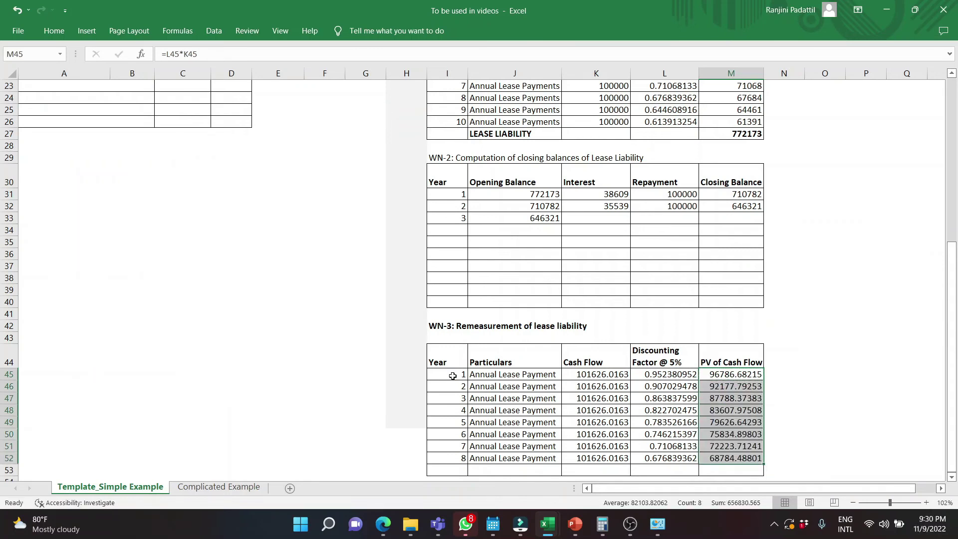
key(Escape)
Total the WN-3 present values in M53 with a sum formula
click(723, 470)
key(alt+equal)
key(Return)
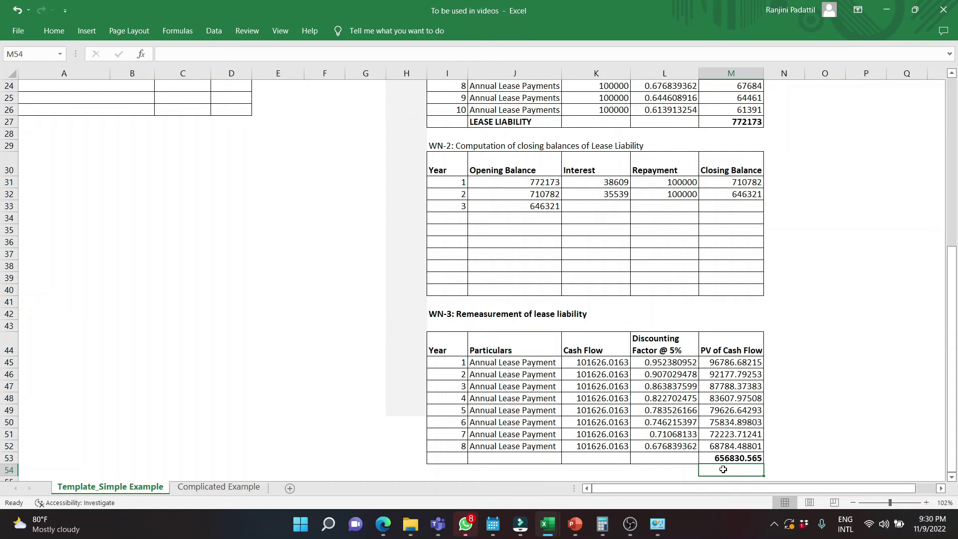
Enter "ROU Asset" as the first line of the journal entries table
click(527, 206)
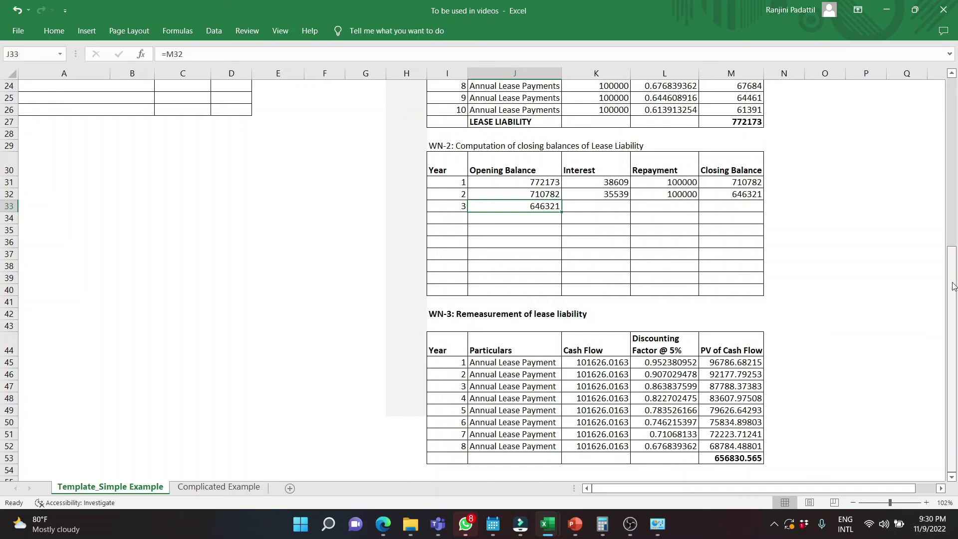
drag(953, 286, 953, 215)
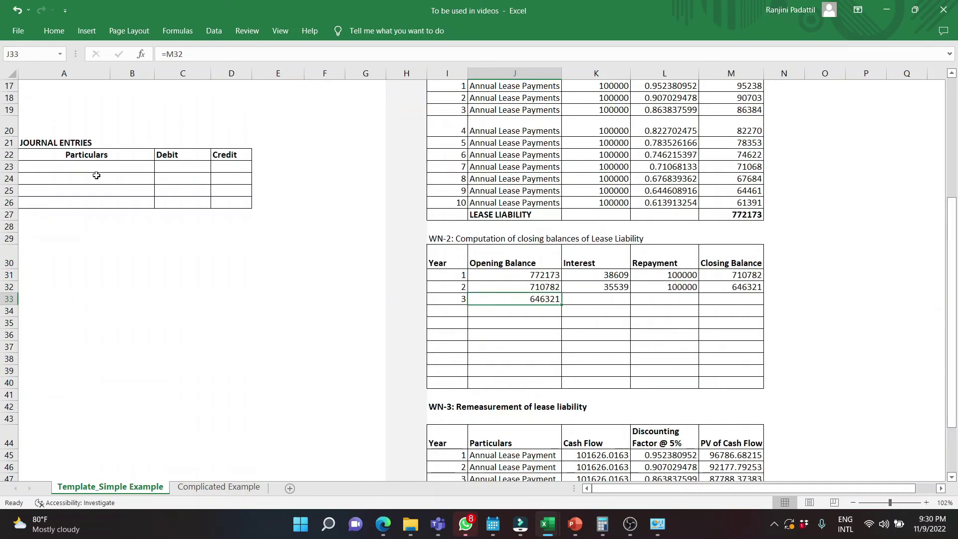
click(75, 169)
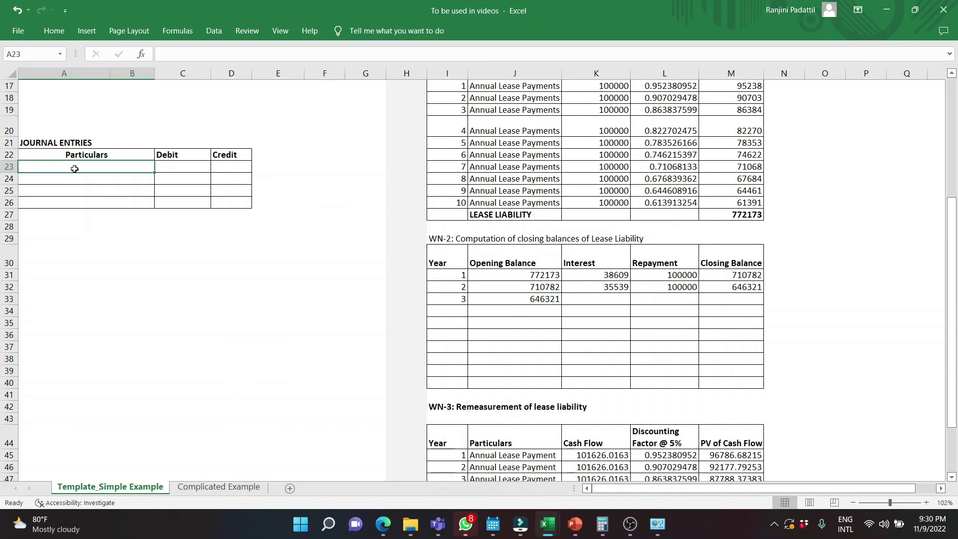
text(ROU )
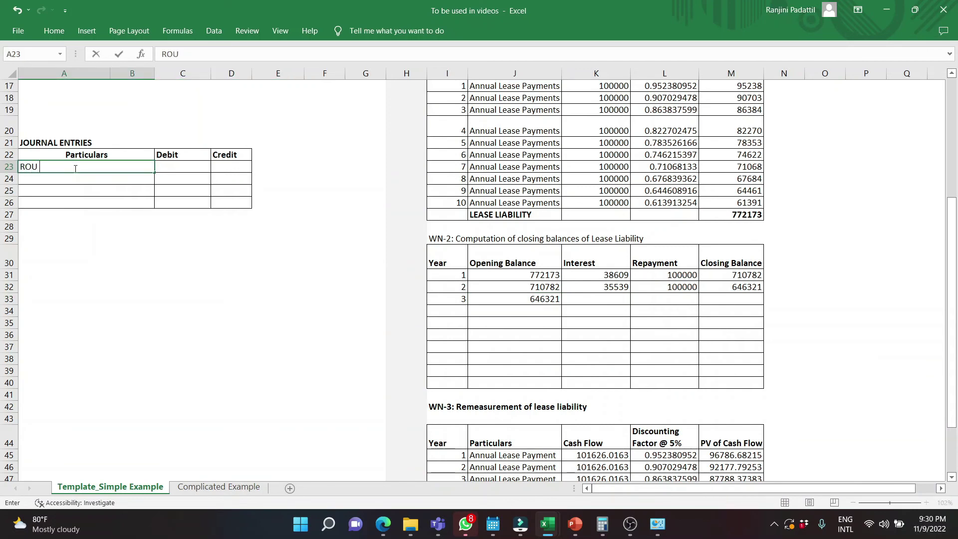
text(Asset)
Calculate the ROU Asset debit as the remeasured liability in M53 minus year 3's opening balance in J33
key(Tab)
text(=)
drag(953, 409, 953, 415)
click(731, 470)
text(-)
click(509, 218)
key(Return)
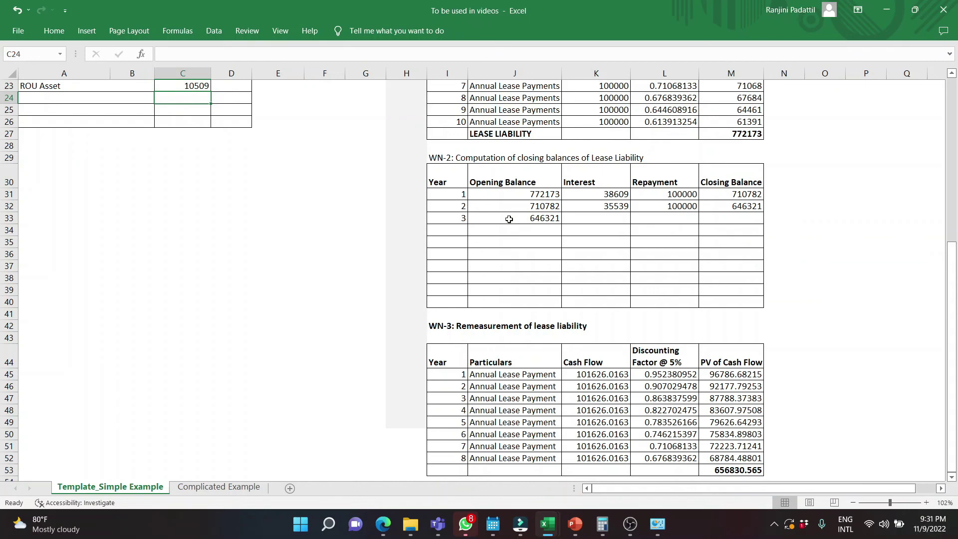
Add a "Lease Liability" line to the journal entries with a credit of 10509
key(Left)
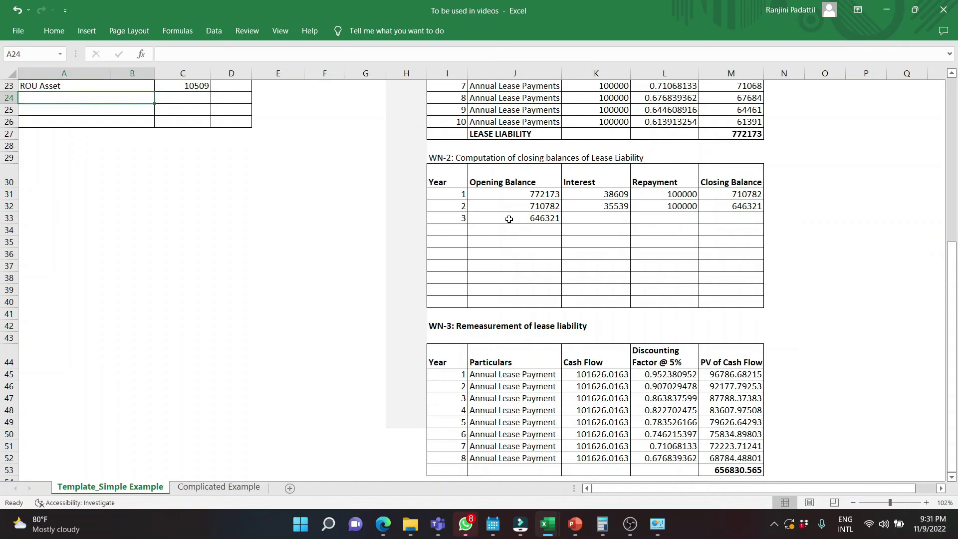
text(Lease )
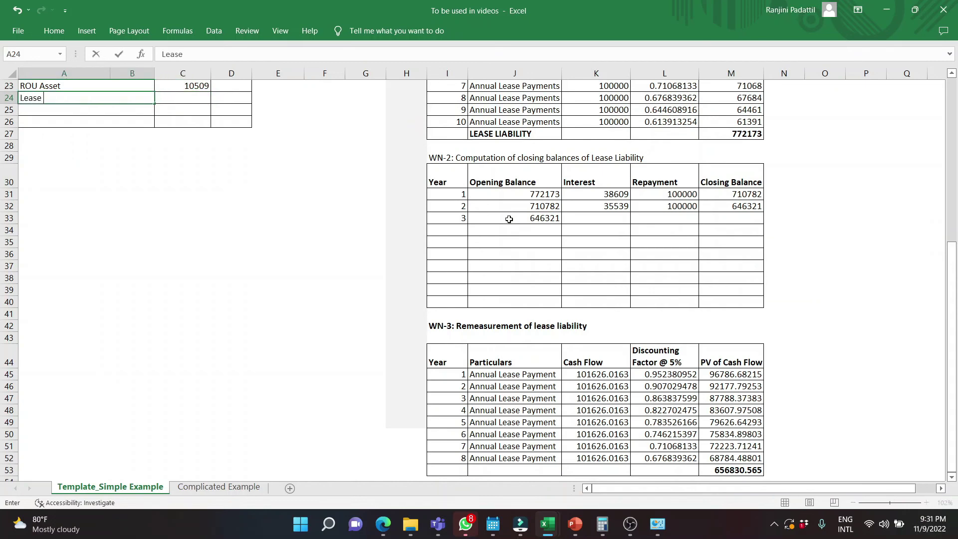
text(Liability)
key(Tab)
key(Tab)
text(10509)
key(Return)
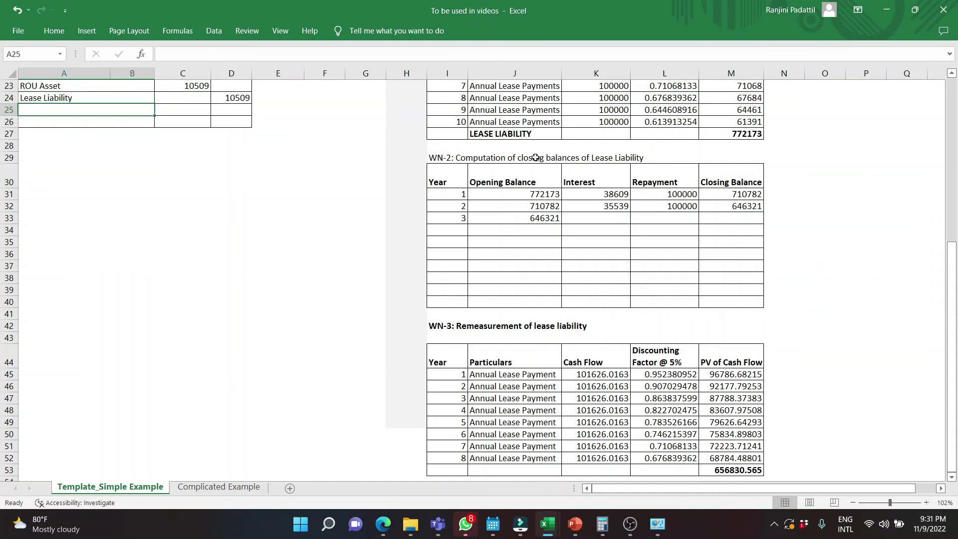
Add the 10509 remeasurement adjustment to year 3's opening balance, making J33 =M32+10509
click(555, 220)
click(193, 53)
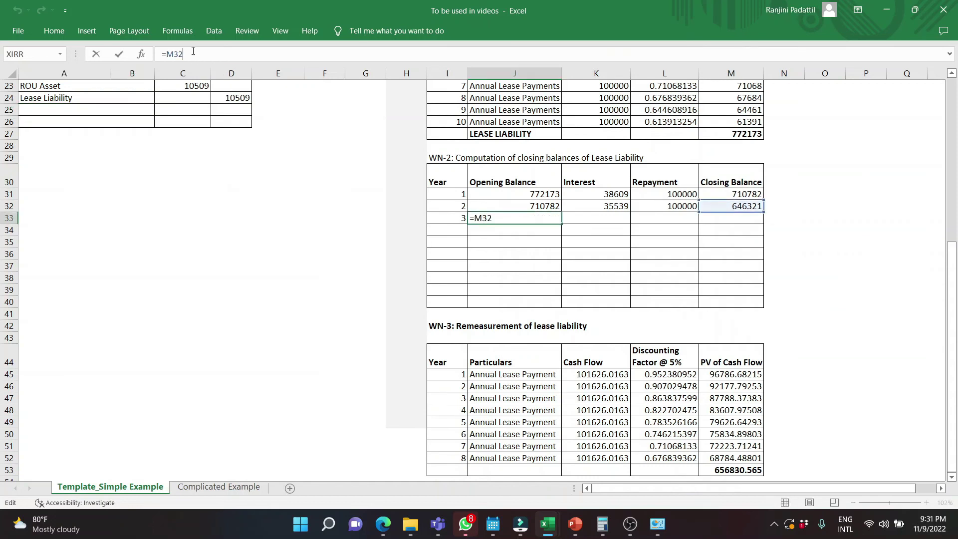
text(+10509)
key(Tab)
Complete year 3's row with interest =J33*5%, repayment linked to K45, and closing balance as opening plus interest minus repayment
text(=J33*5%)
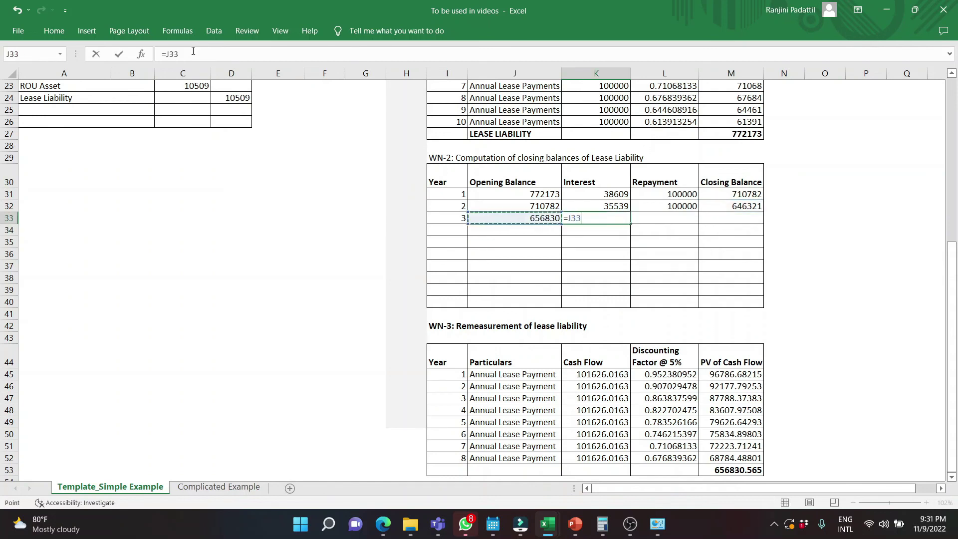
key(Tab)
text(=)
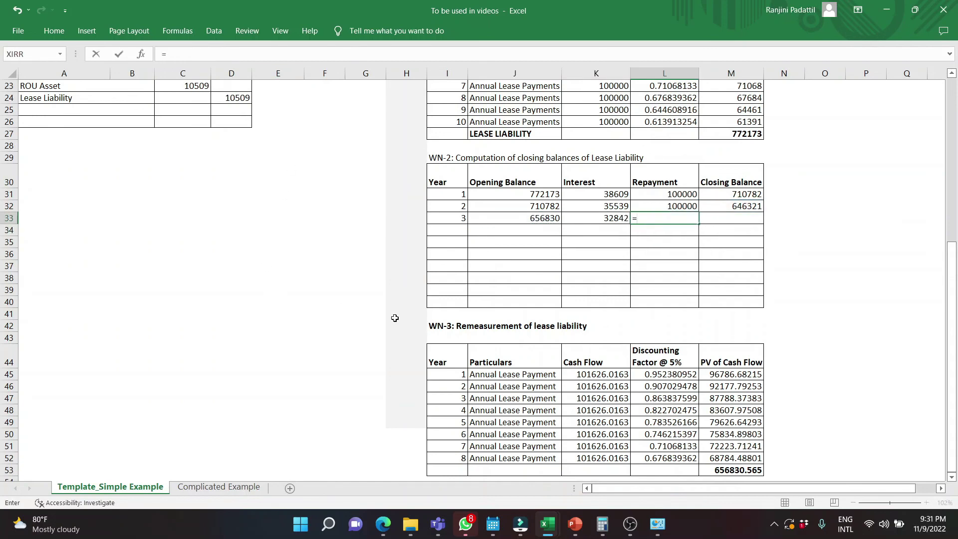
click(606, 376)
key(Tab)
Add years 4 to 10 to the WN-2 table and link year 4's opening balance to M33
text(=)
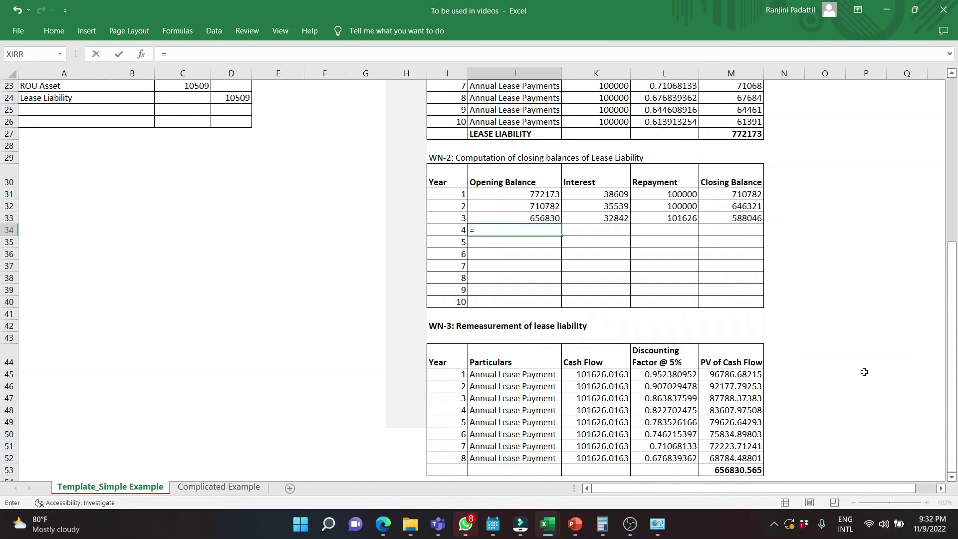
click(753, 216)
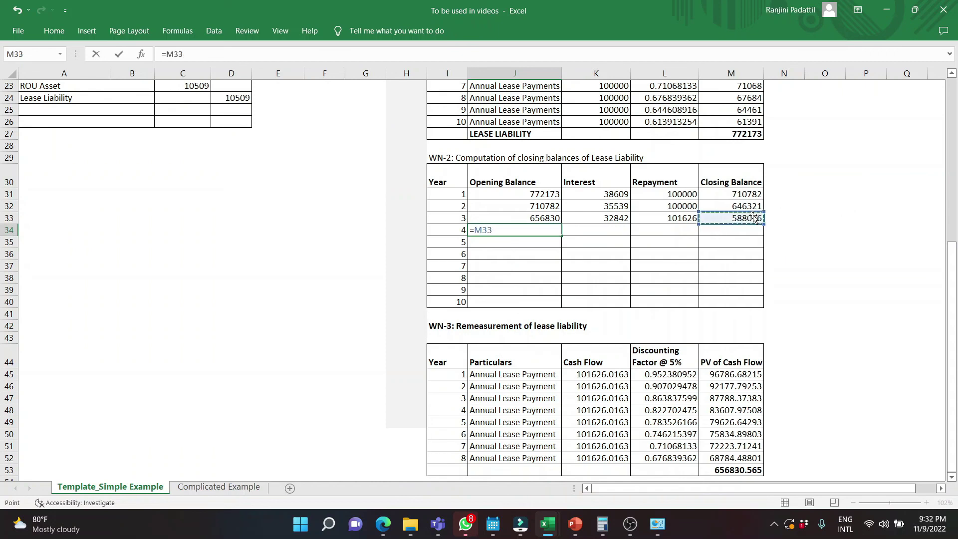
key(Return)
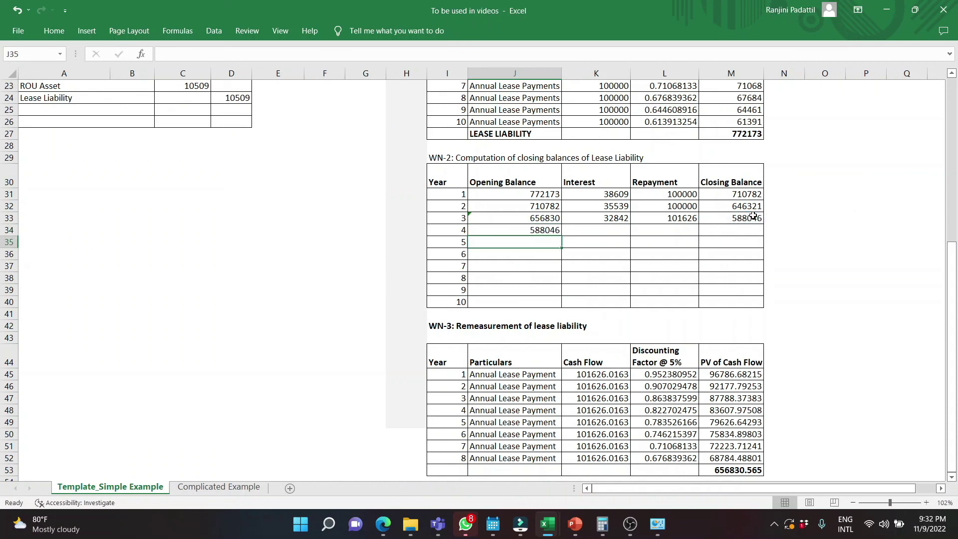
Fill year 3's interest, repayment and closing balance formulas down into year 4
key(Up)
key(Up)
key(Right)
key(shift+Right)
key(shift+Right)
key(shift+Down)
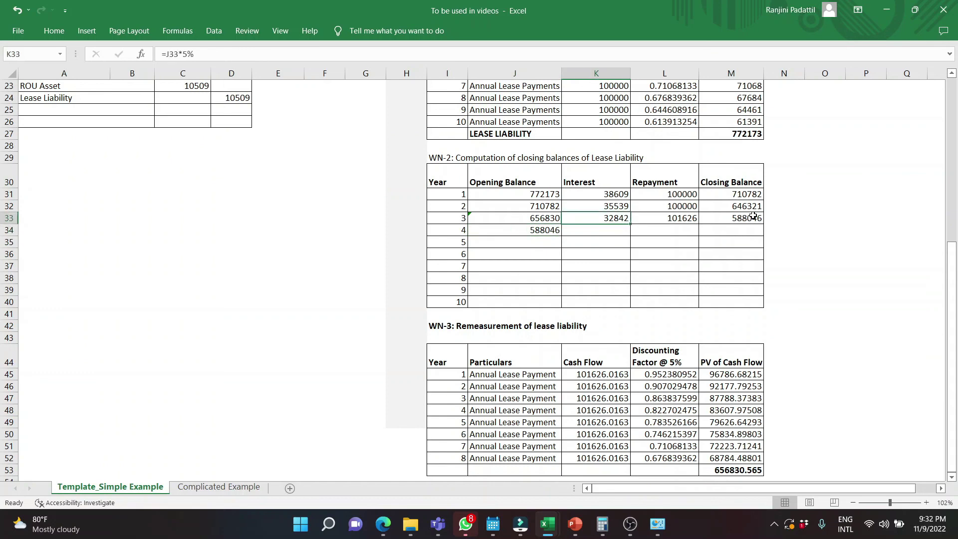
key(ctrl+d)
Copy year 4's opening balance, interest, repayment and closing balance down to year 10, and check the final closing balance in M40
key(Down)
key(Left)
key(shift+Right)
key(shift+Right)
key(shift+Right)
key(ctrl+c)
key(shift+Down)
key(shift+Down)
key(shift+Down)
key(shift+Down)
key(shift+Down)
key(shift+Down)
key(ctrl+v)
click(739, 314)
click(739, 303)
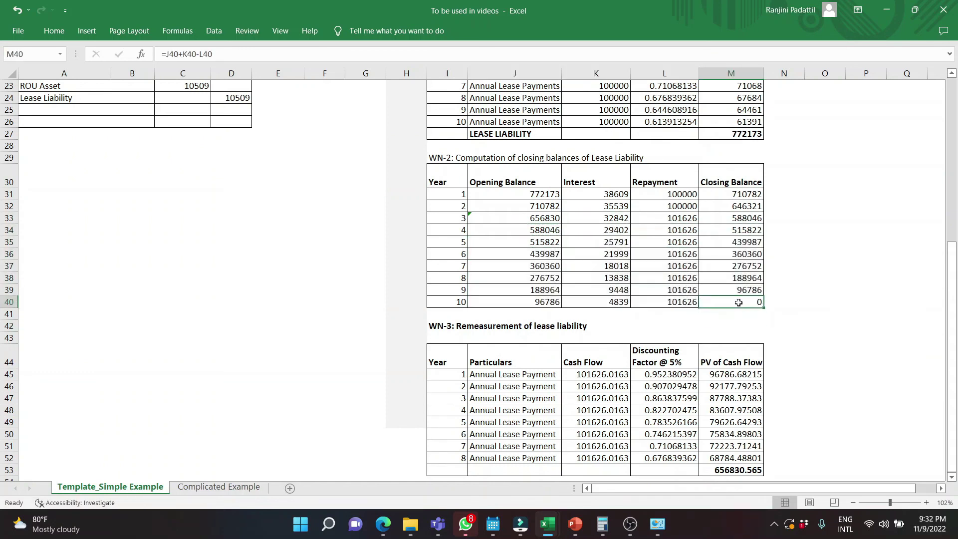